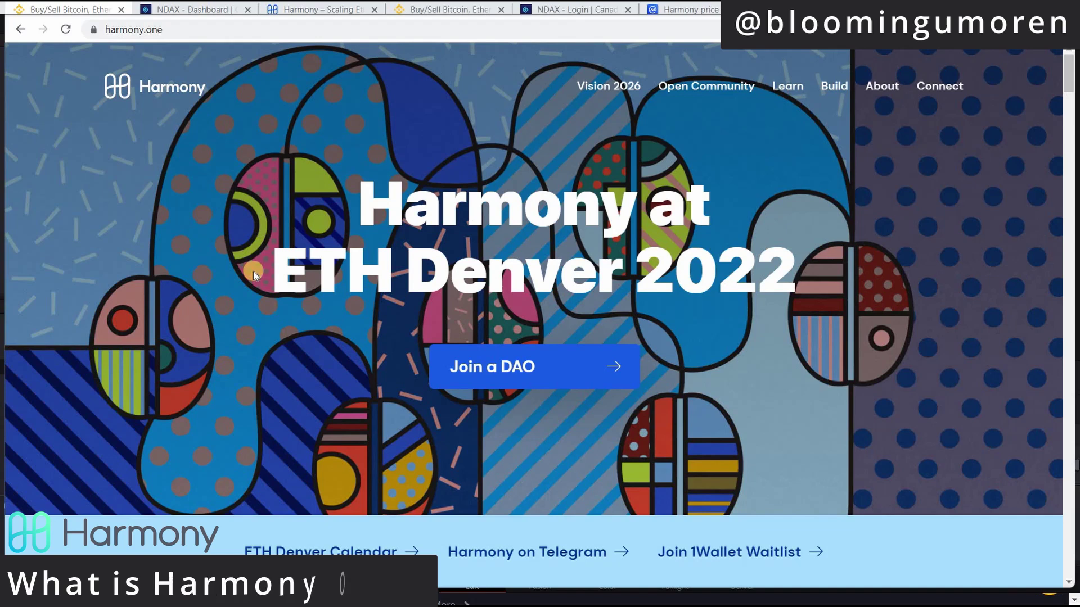
scroll(254, 272, down, 5)
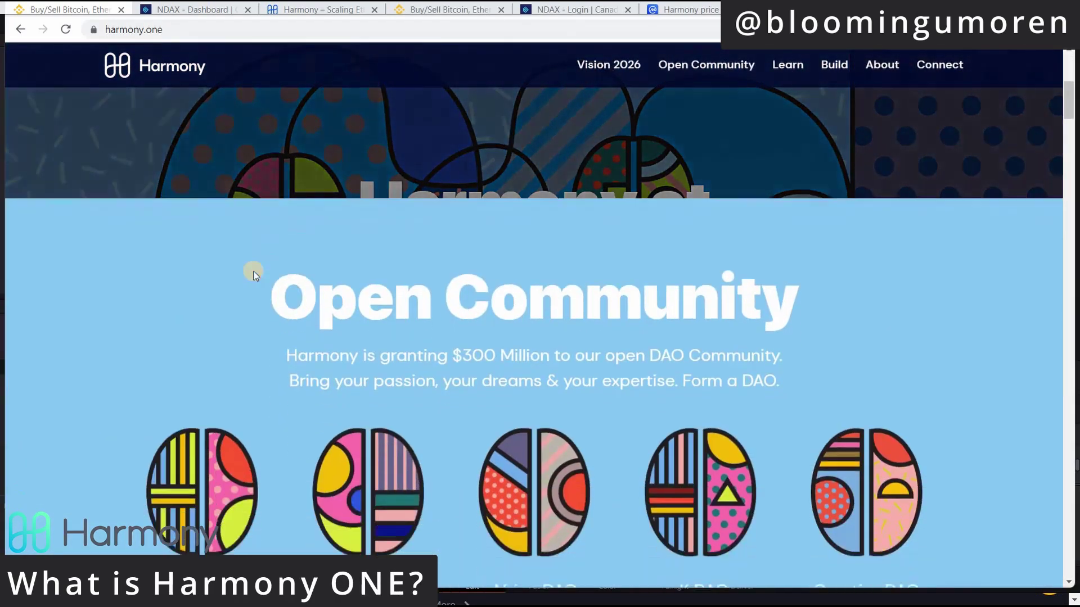
scroll(254, 271, down, 2)
scroll(254, 271, down, 1)
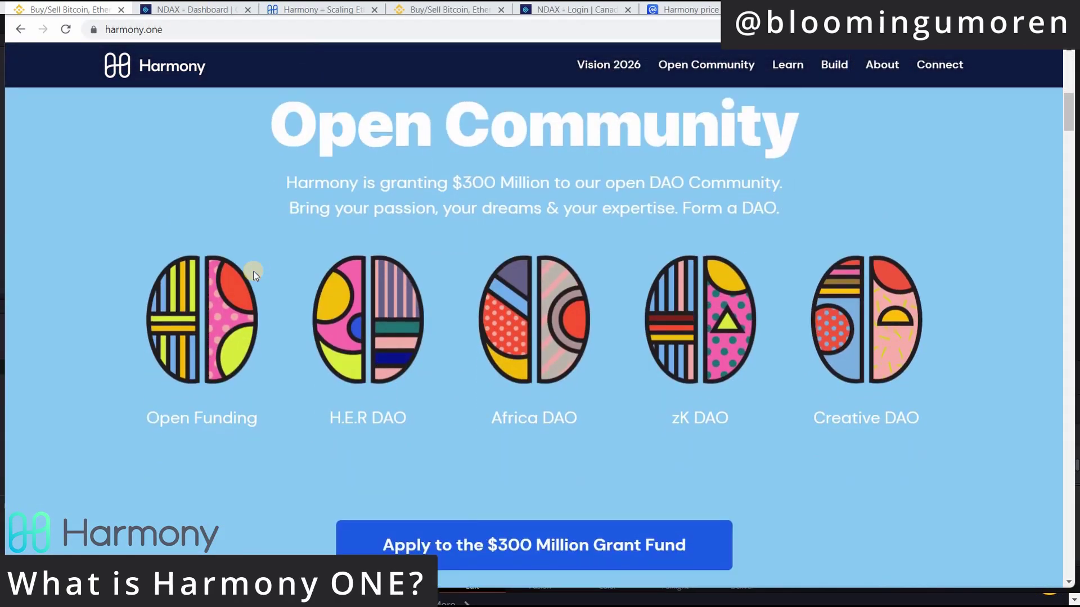
scroll(254, 271, down, 1)
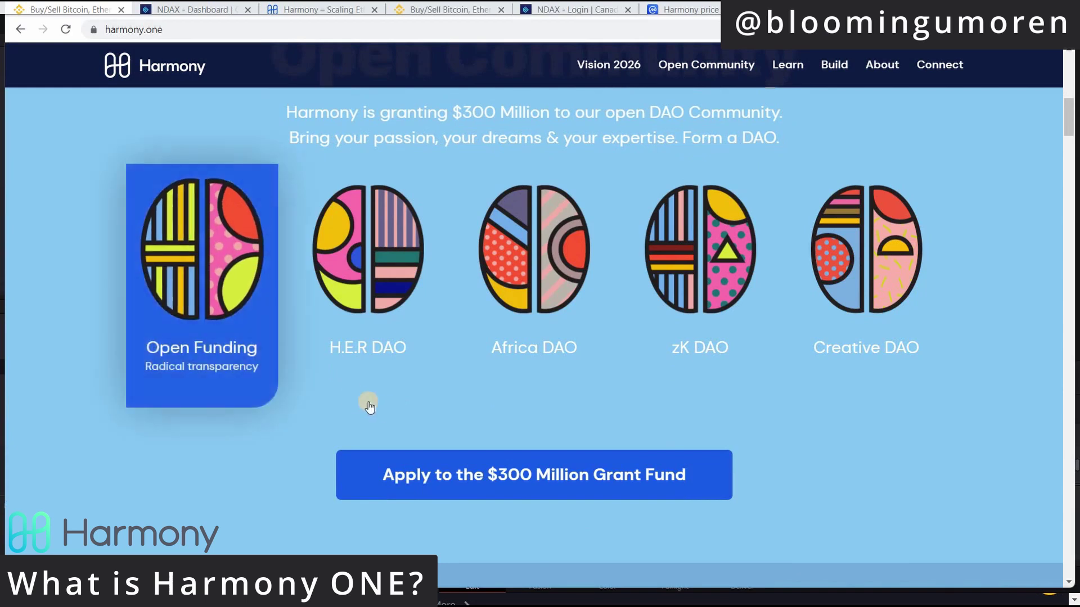
scroll(799, 474, down, 4)
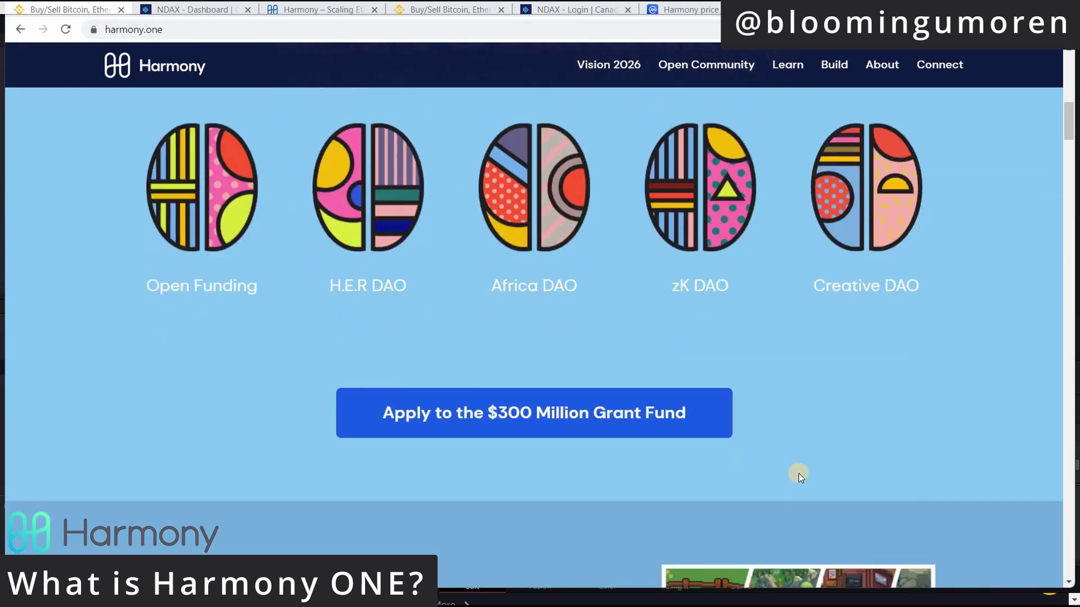
scroll(799, 473, down, 4)
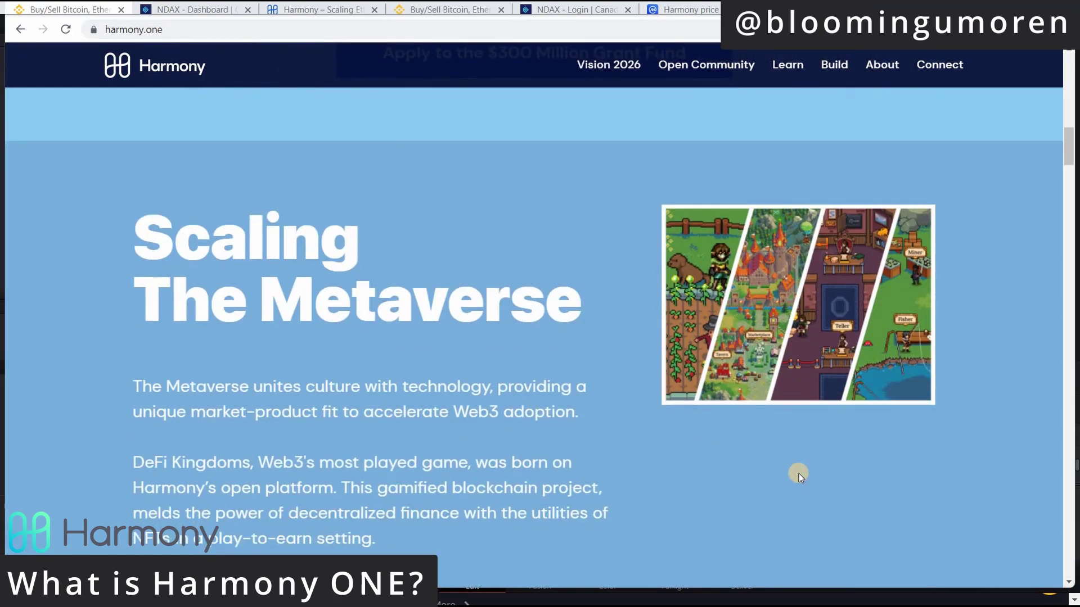
scroll(798, 473, down, 7)
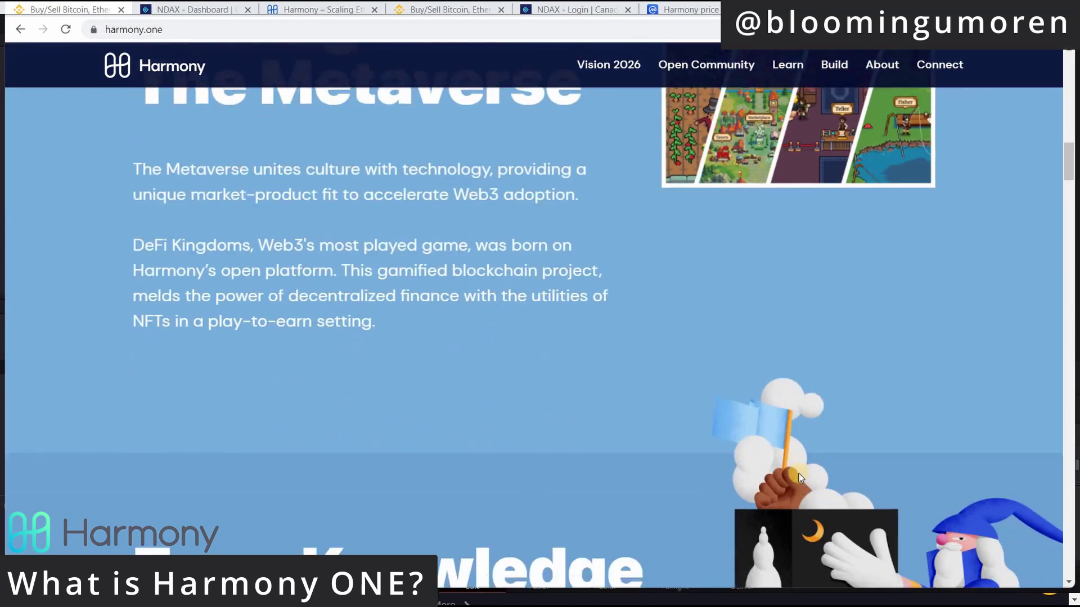
scroll(798, 474, down, 8)
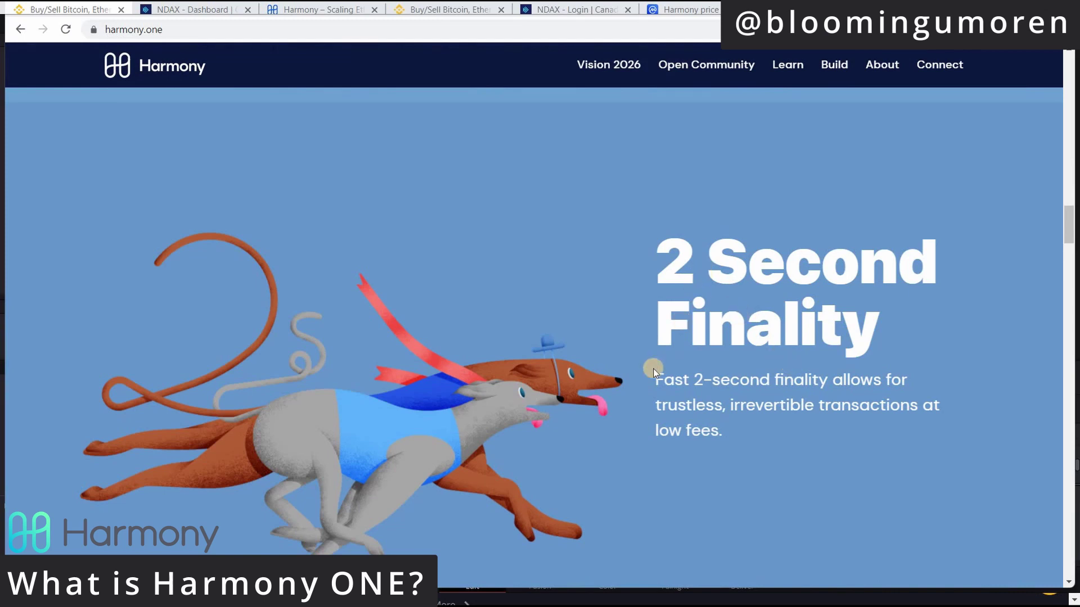
scroll(653, 368, down, 3)
scroll(653, 369, up, 3)
scroll(653, 369, down, 3)
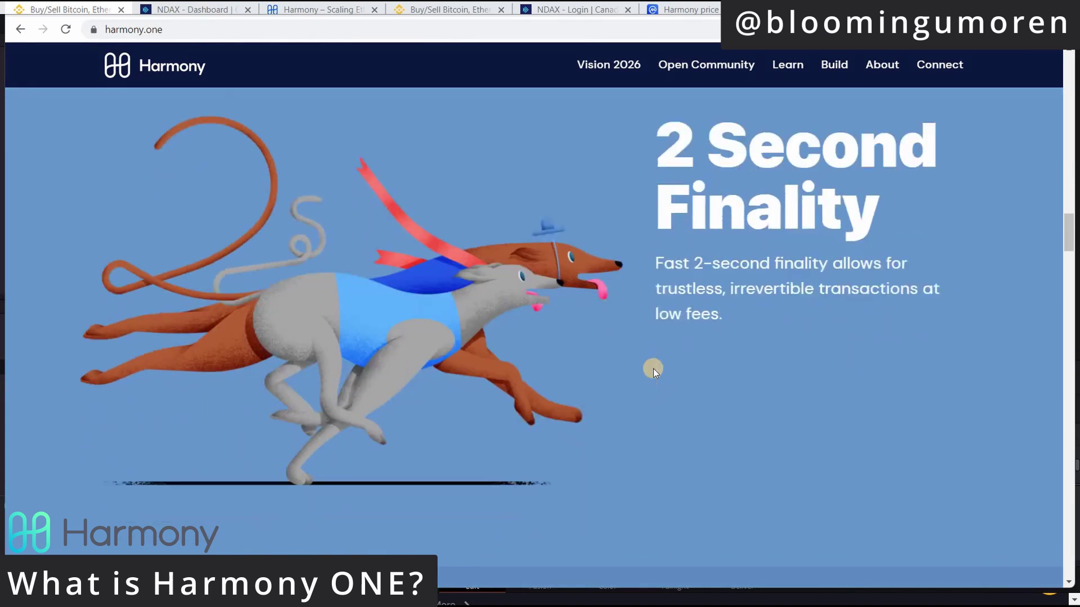
scroll(653, 369, up, 3)
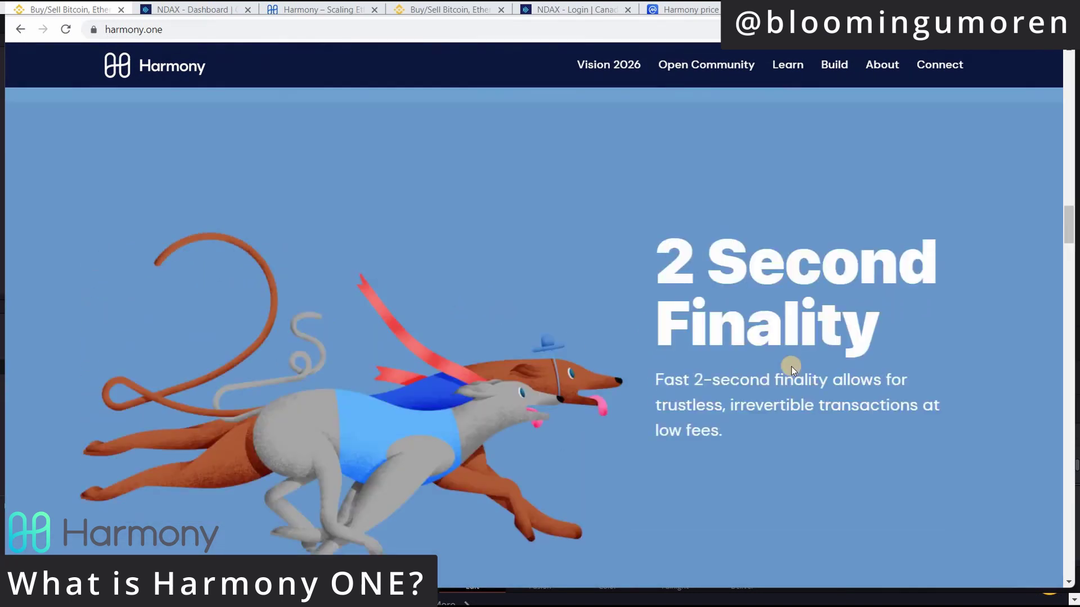
scroll(614, 280, down, 5)
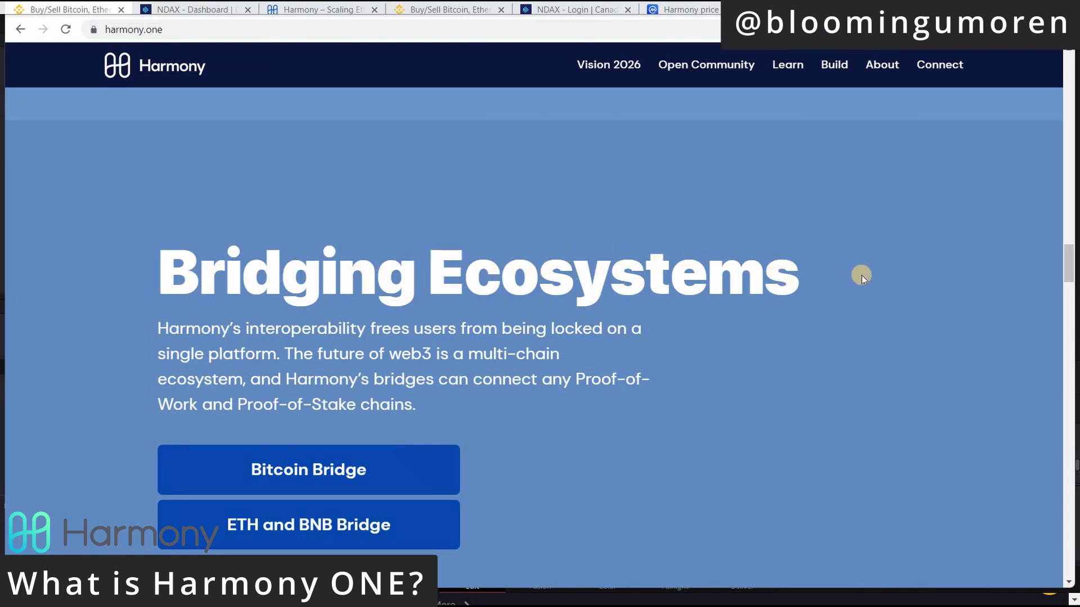
scroll(805, 361, down, 3)
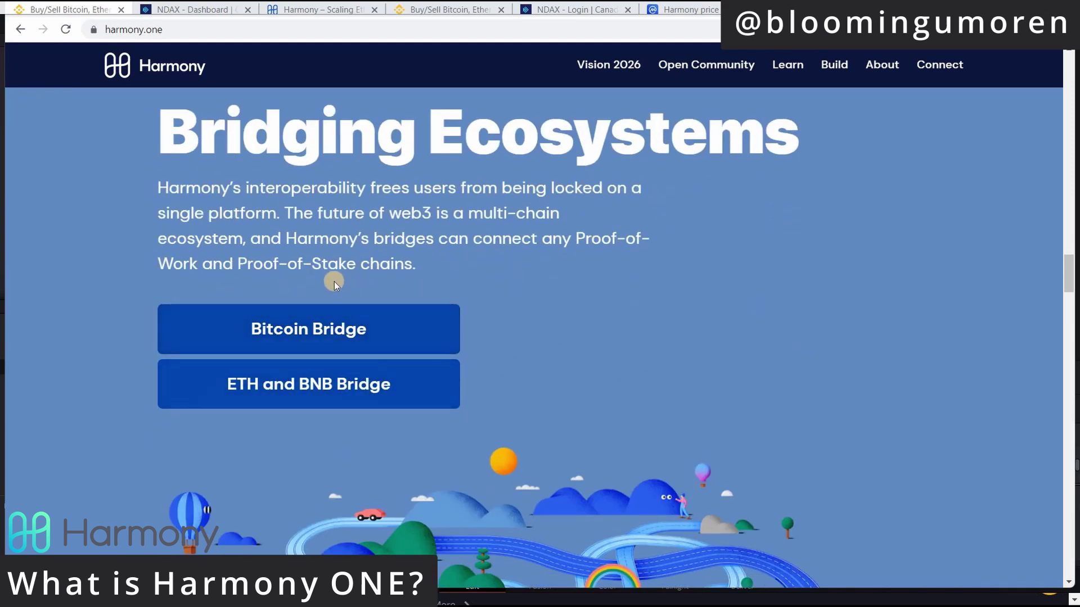
scroll(393, 295, down, 15)
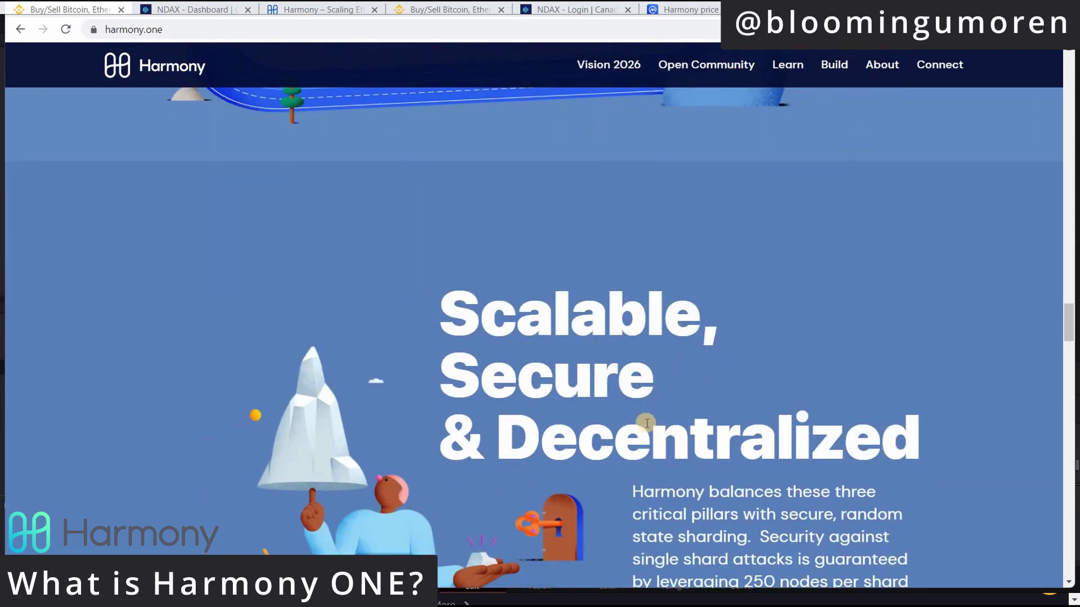
scroll(719, 431, down, 15)
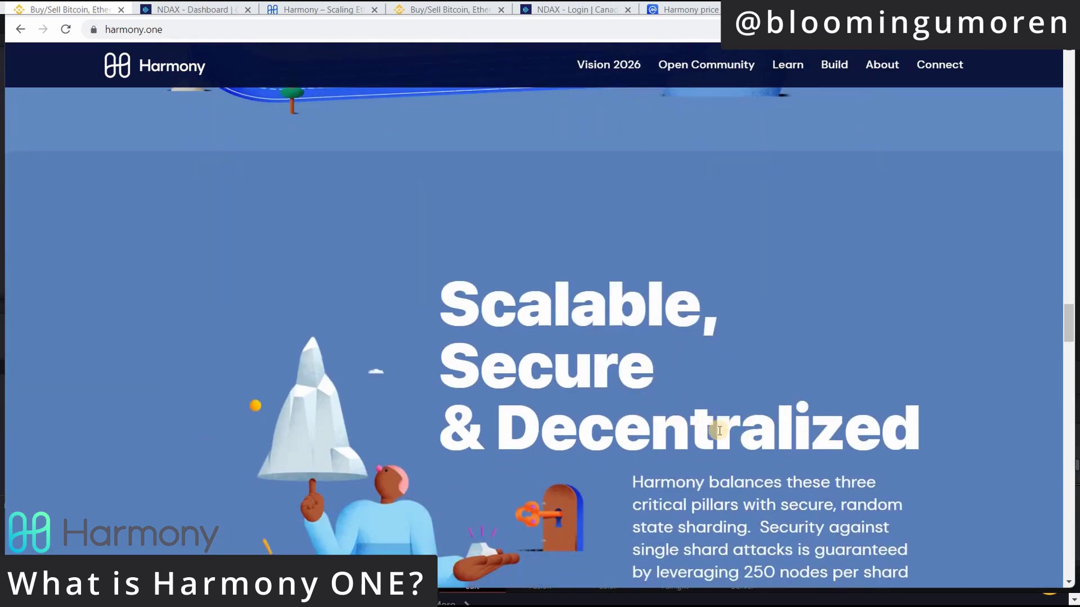
scroll(714, 430, up, 10)
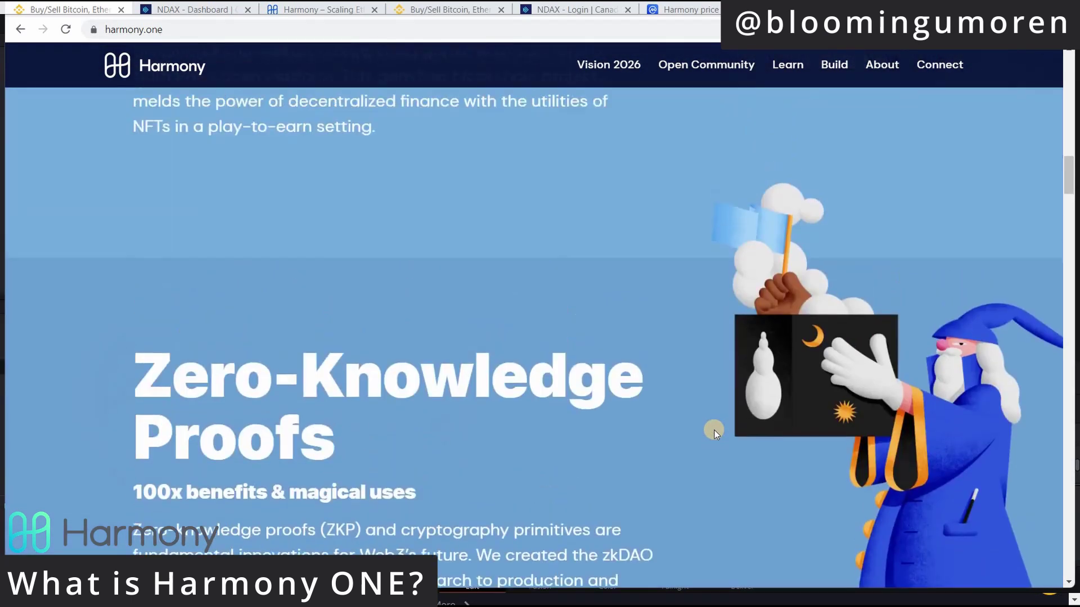
scroll(714, 430, up, 4)
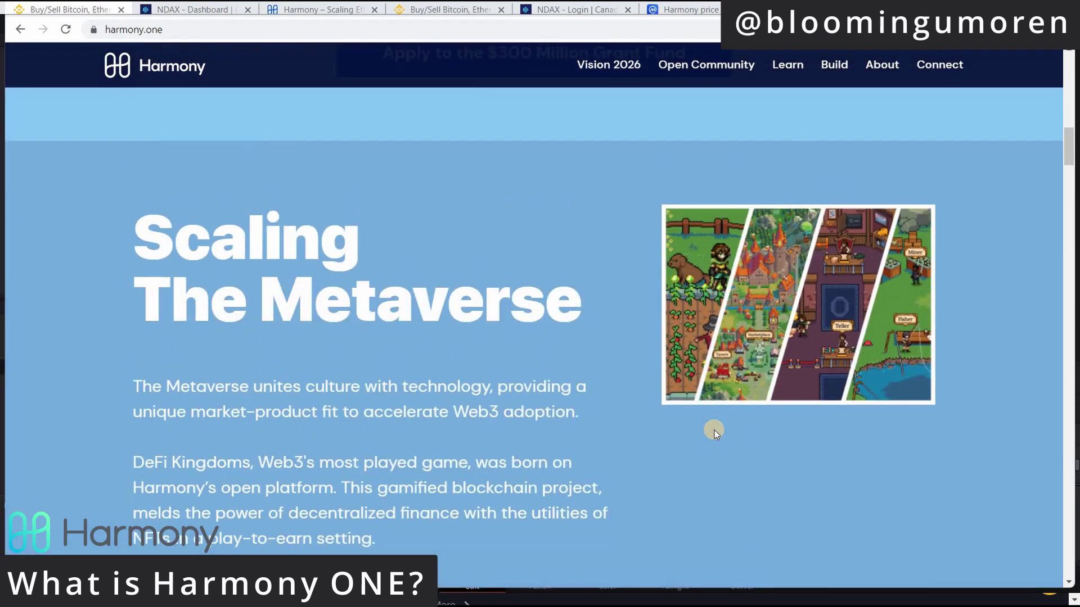
scroll(714, 430, down, 1)
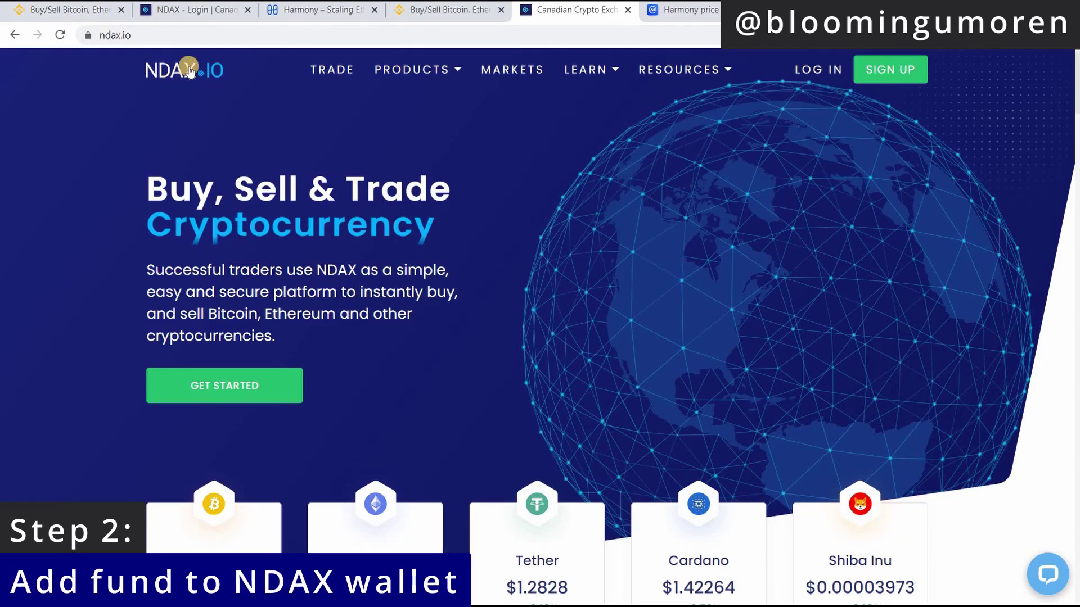
Step: Switch to the NDAX tab so it loads the dashboard with the USDT/CAD quick buy panel
click(216, 14)
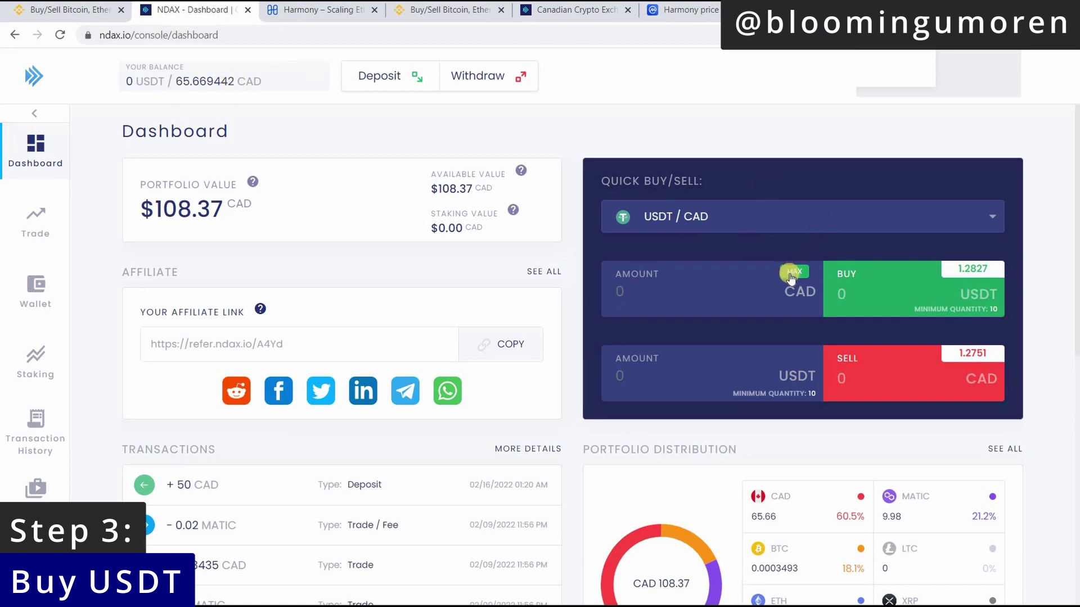
Step: Buy 51.19 USDT with the entire CAD balance via Quick Buy and confirm the order
click(793, 272)
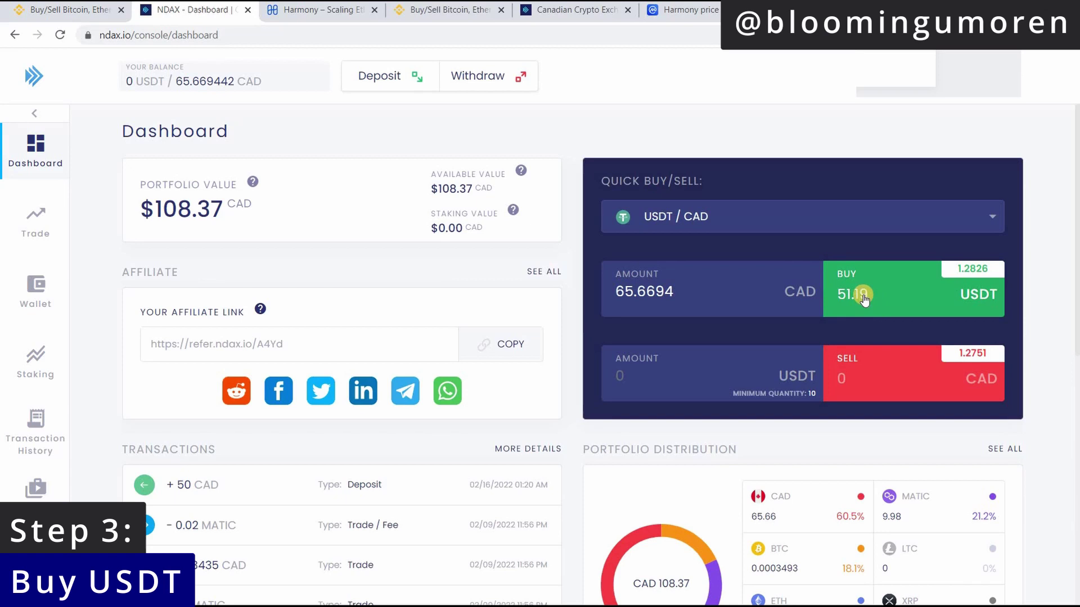
click(900, 295)
click(910, 293)
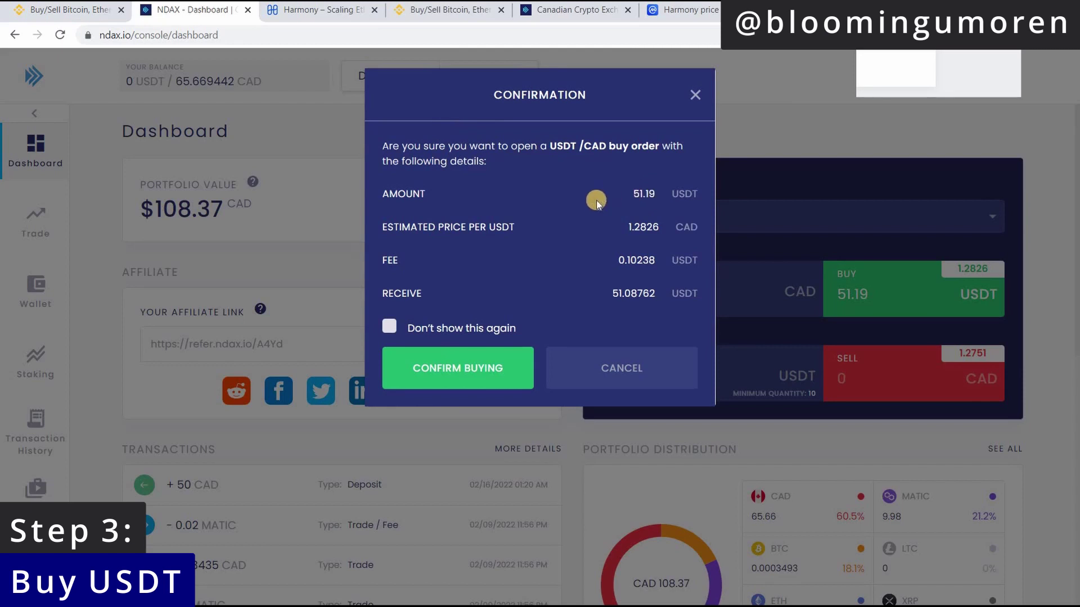
click(471, 382)
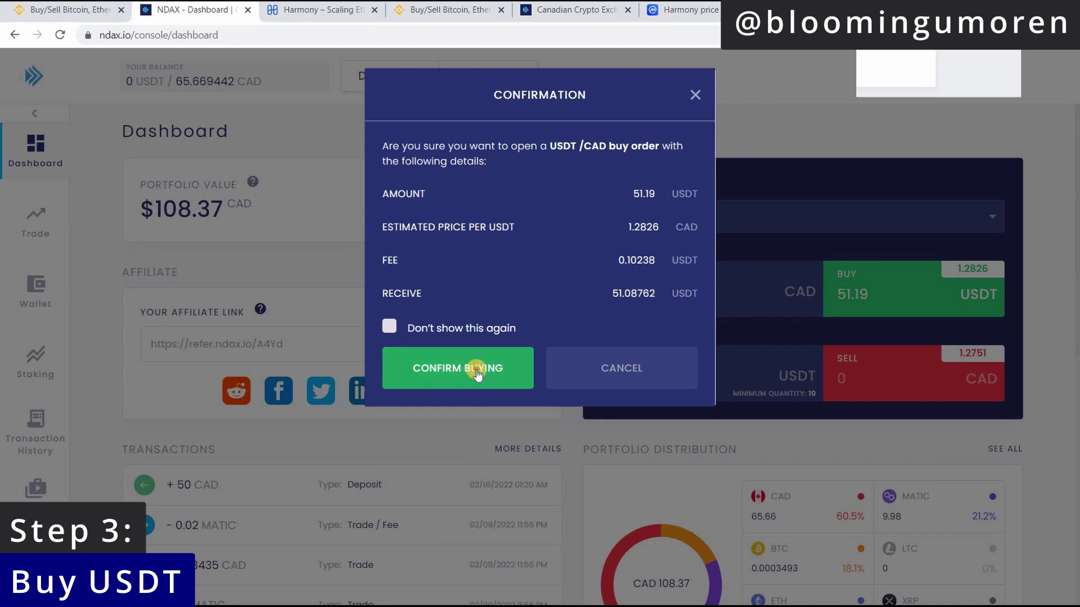
click(477, 372)
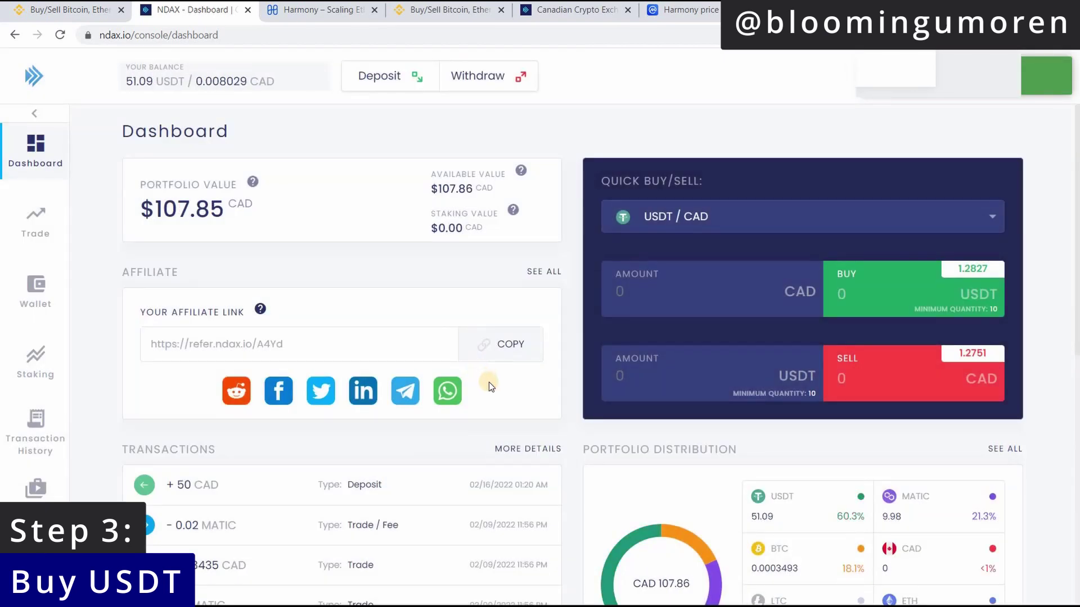
Step: Leave the NDAX dashboard and switch to the Binance homepage tab
scroll(916, 438, down, 1)
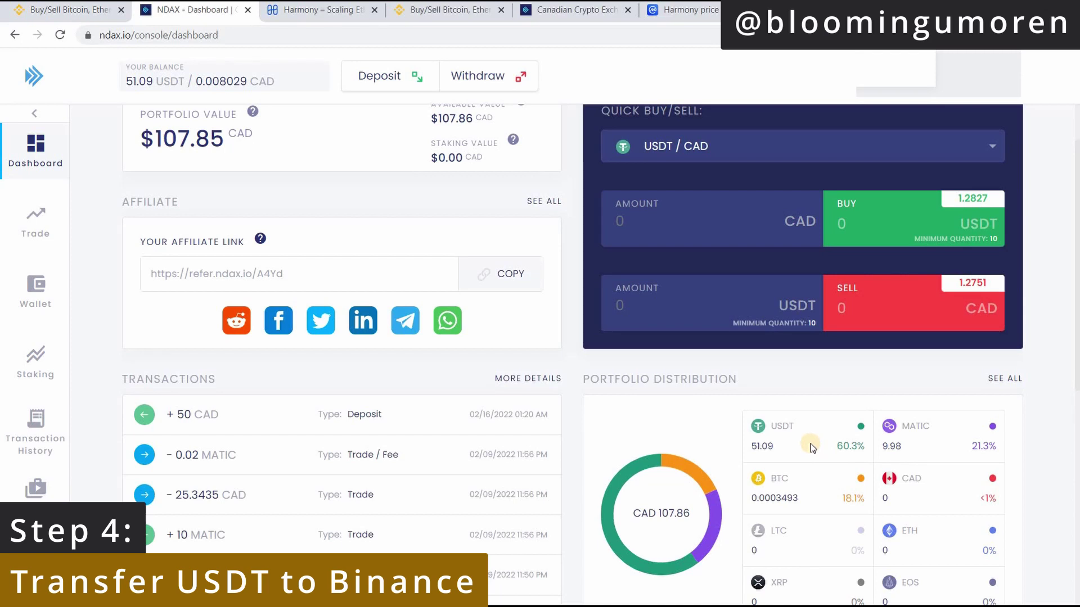
click(65, 10)
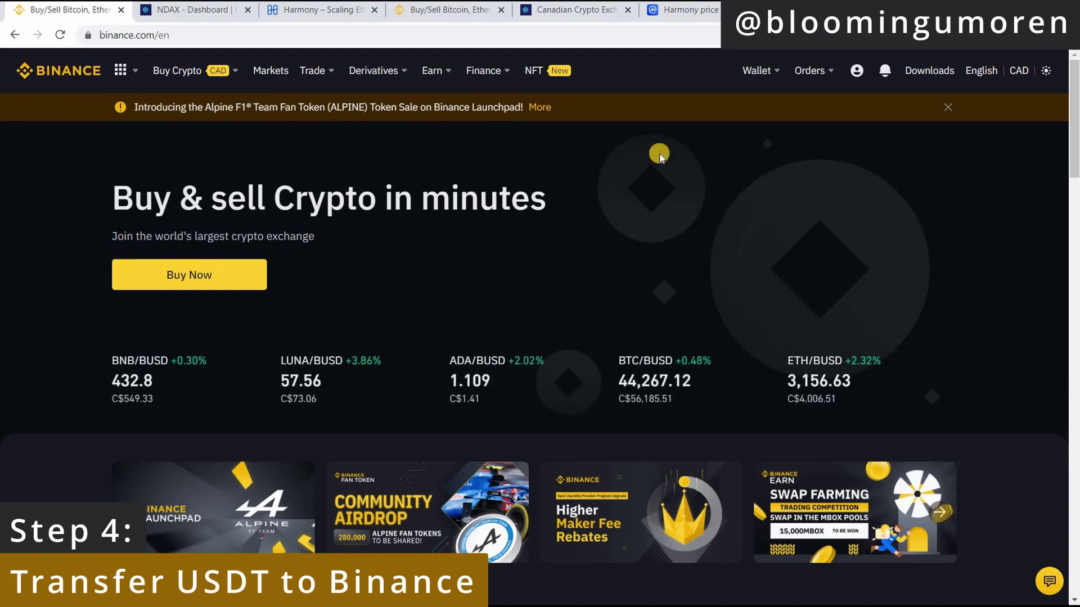
Step: Open the Fiat and Spot wallet page from the Wallet menu
mouse_move(965, 73)
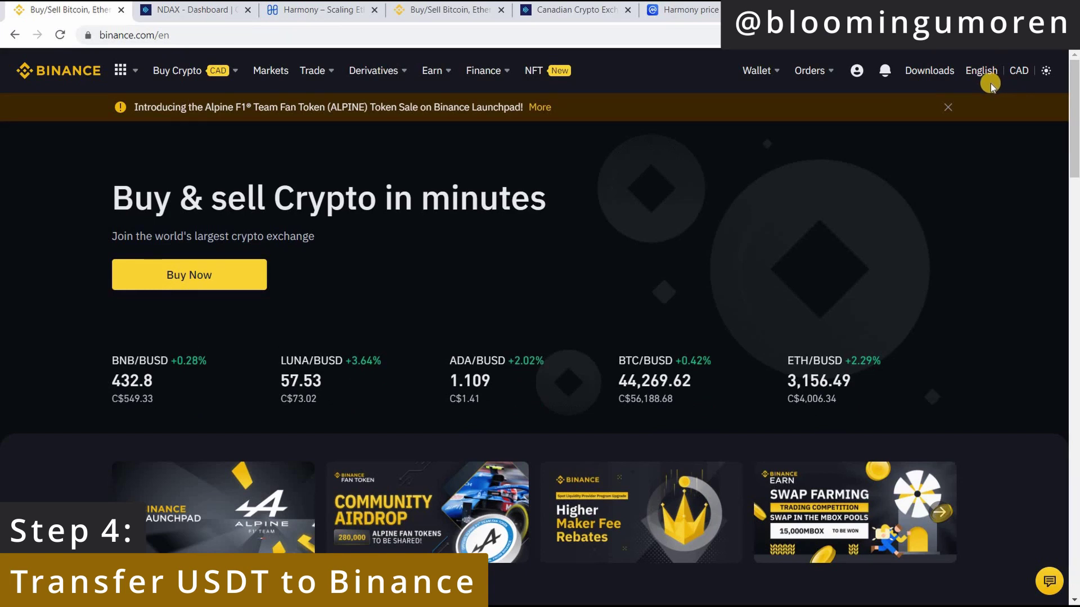
mouse_move(770, 67)
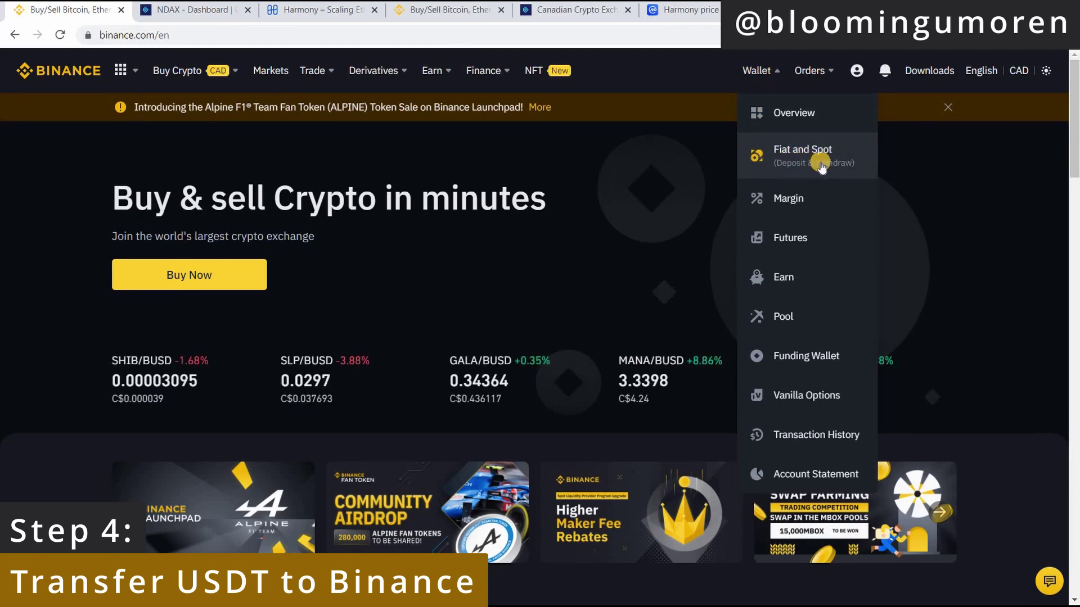
click(822, 164)
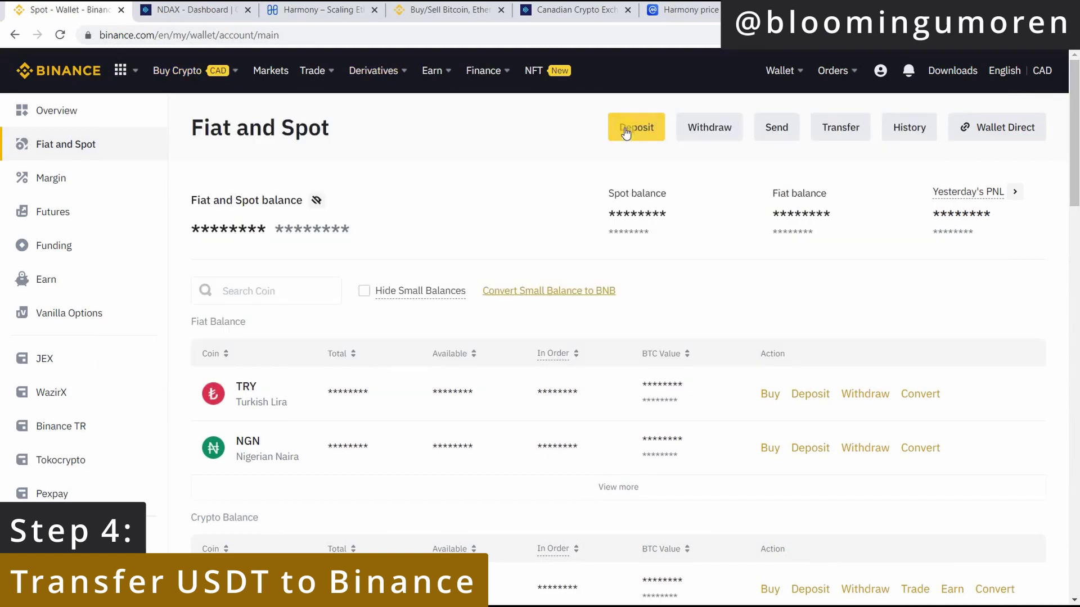
Step: Start a crypto deposit of USDT on BNB Smart Chain (BEP20) to reveal the address
click(644, 134)
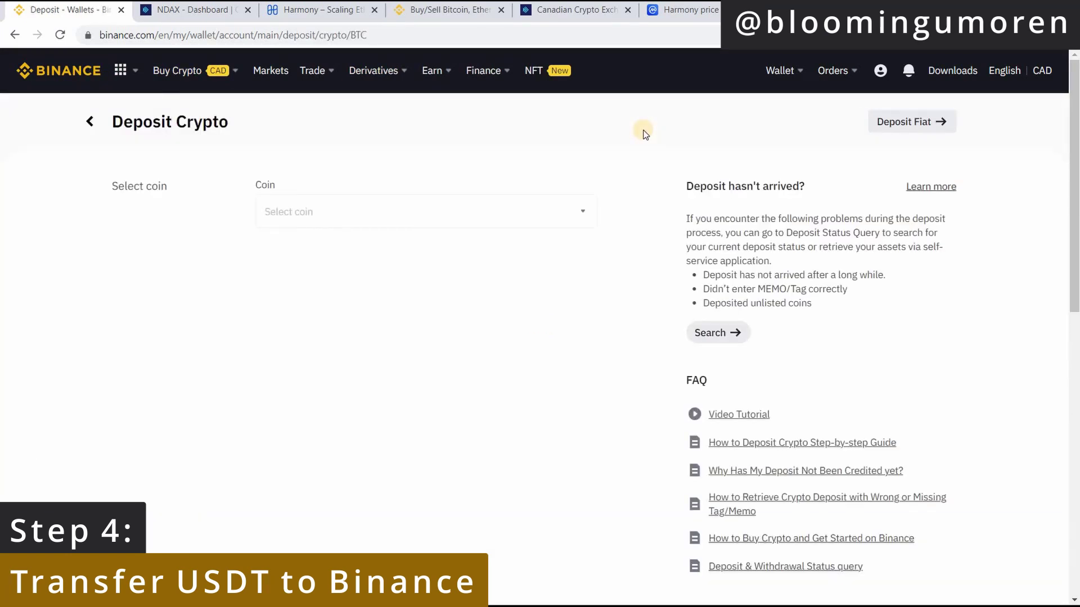
click(417, 216)
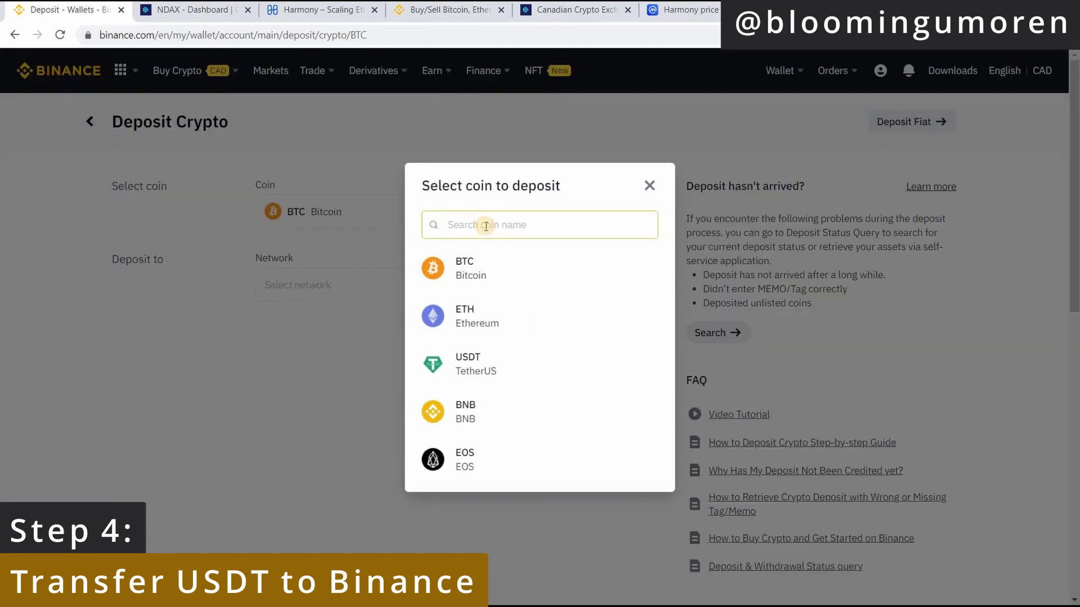
text(usdt)
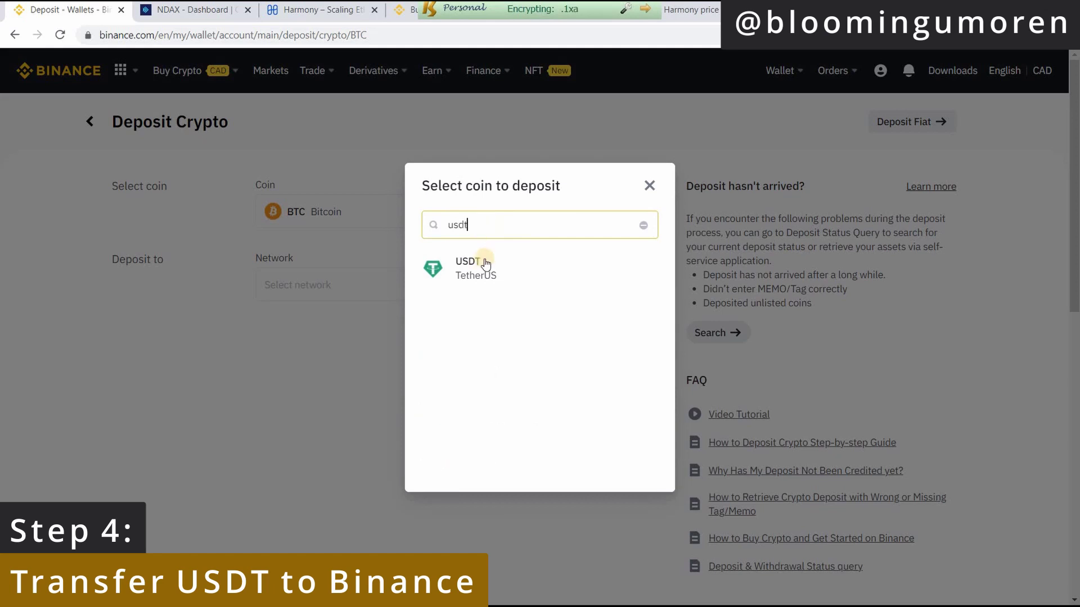
click(487, 267)
click(346, 284)
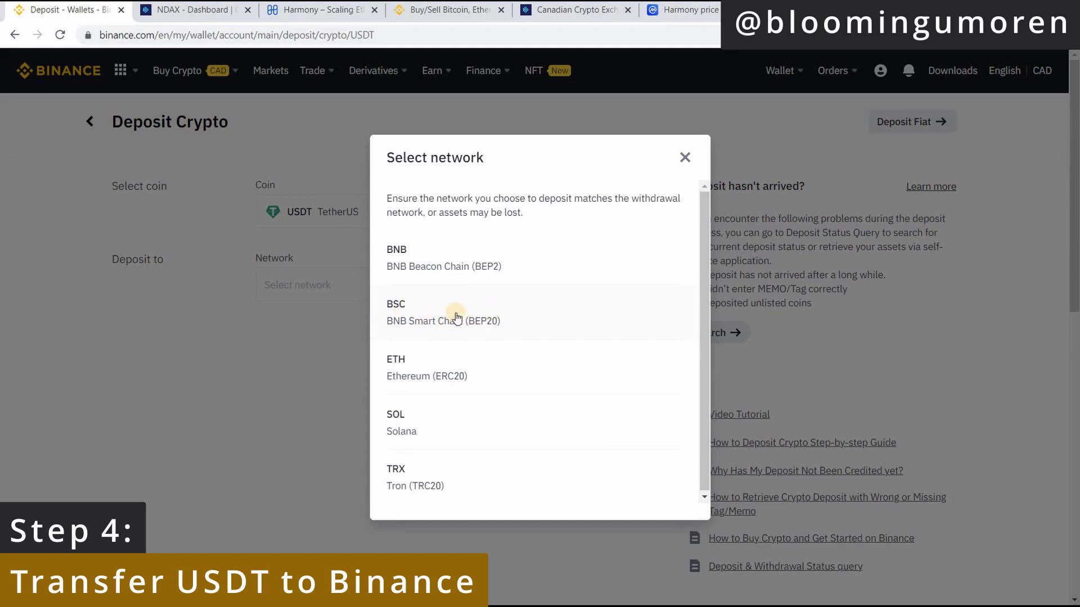
click(458, 314)
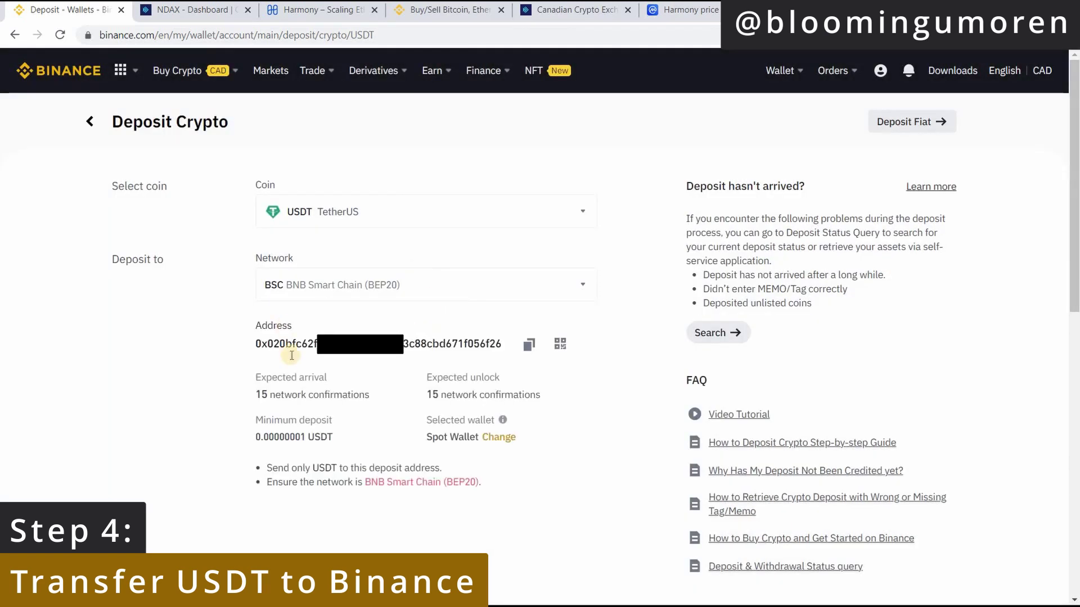
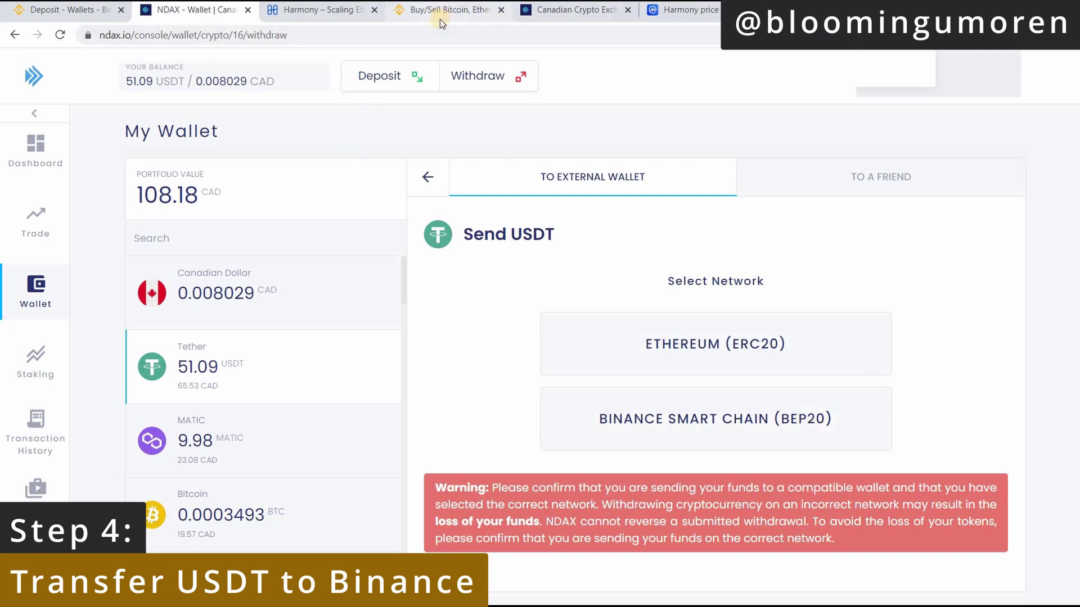
Step: Copy Binance's USDT BEP20 deposit address, then choose BNB Smart Chain (BEP20) as NDAX's withdrawal network
click(45, 11)
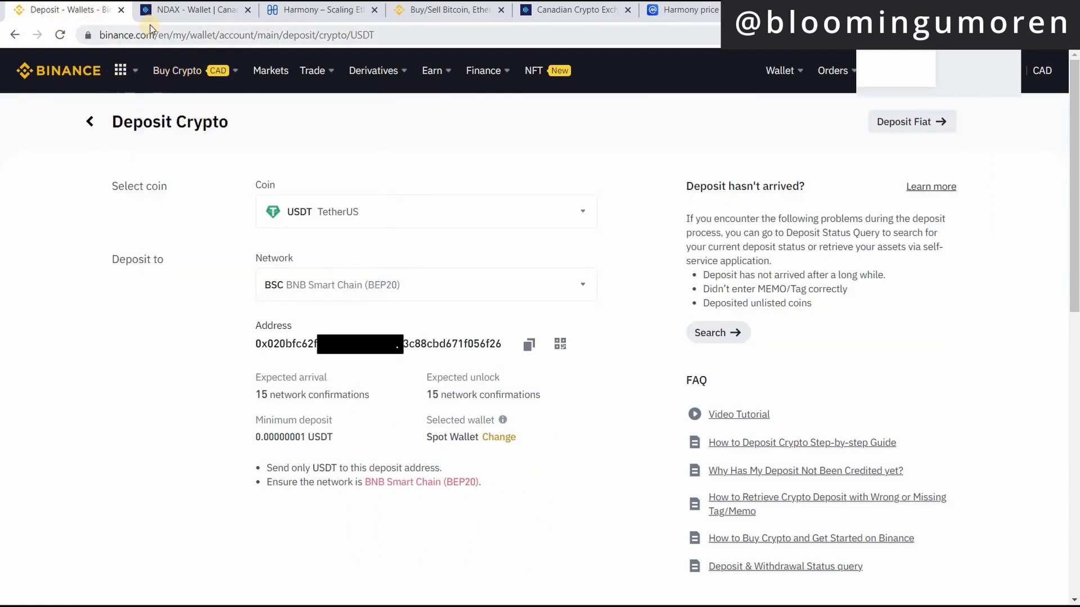
click(527, 347)
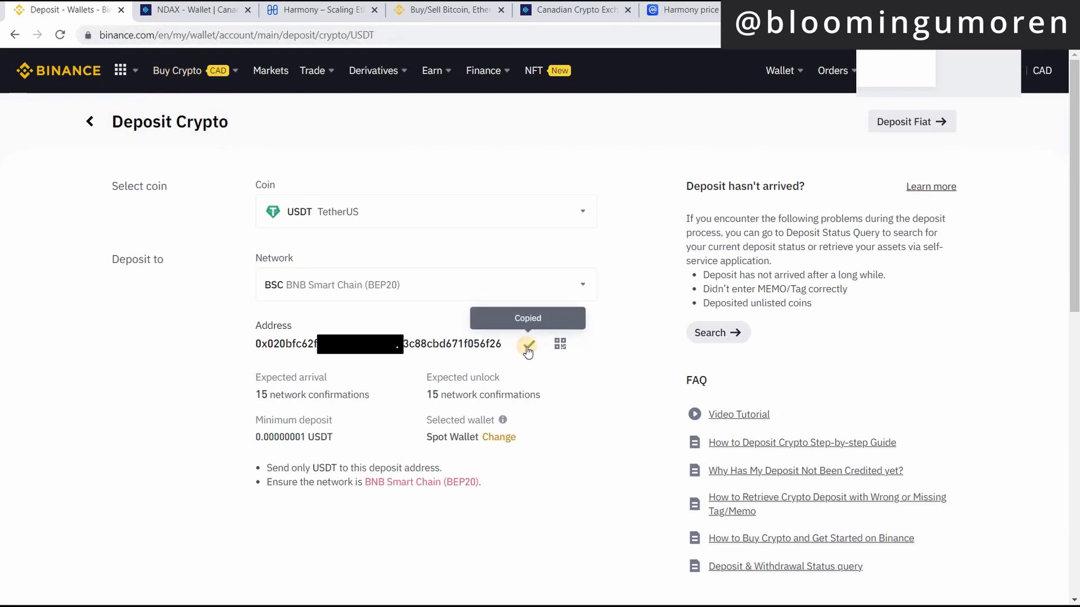
click(181, 19)
click(709, 428)
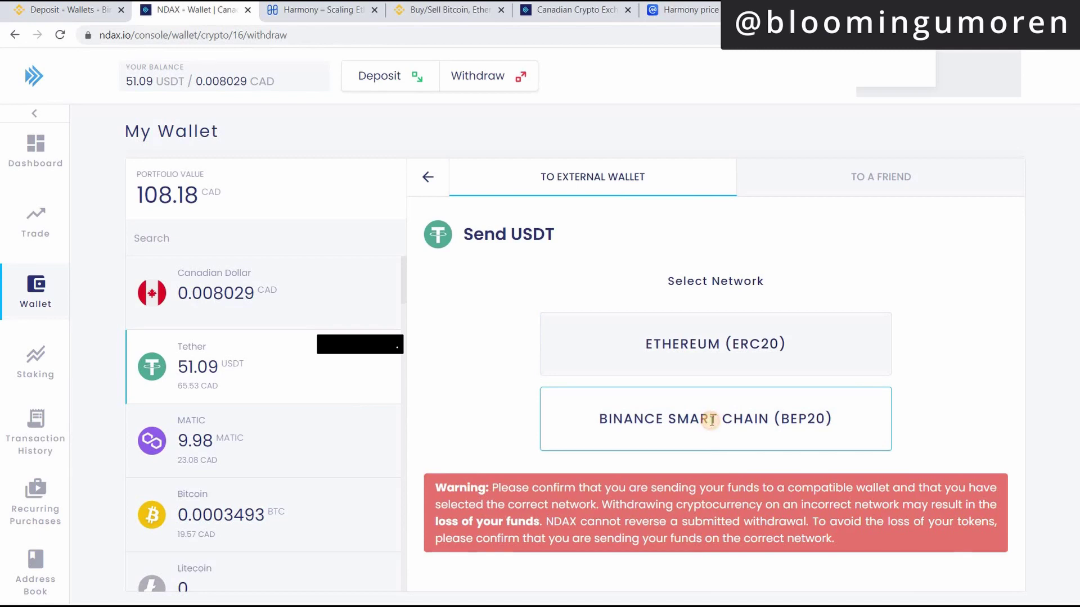
click(711, 421)
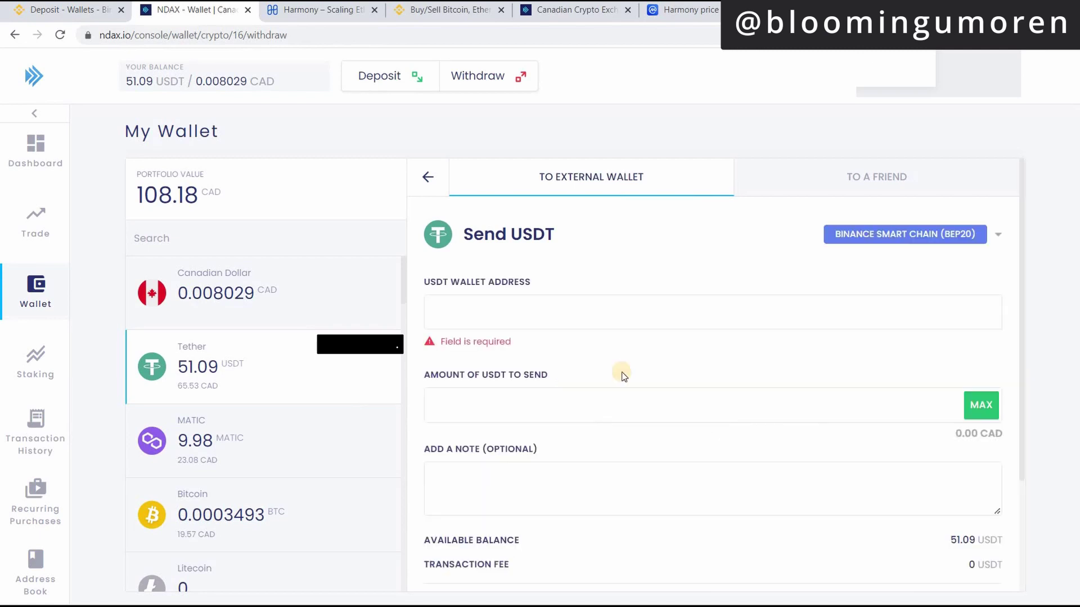
click(598, 312)
Step: Paste the Binance address, withdraw the maximum 48.09 USDT, accept the statement, and submit
key(ctrl+v)
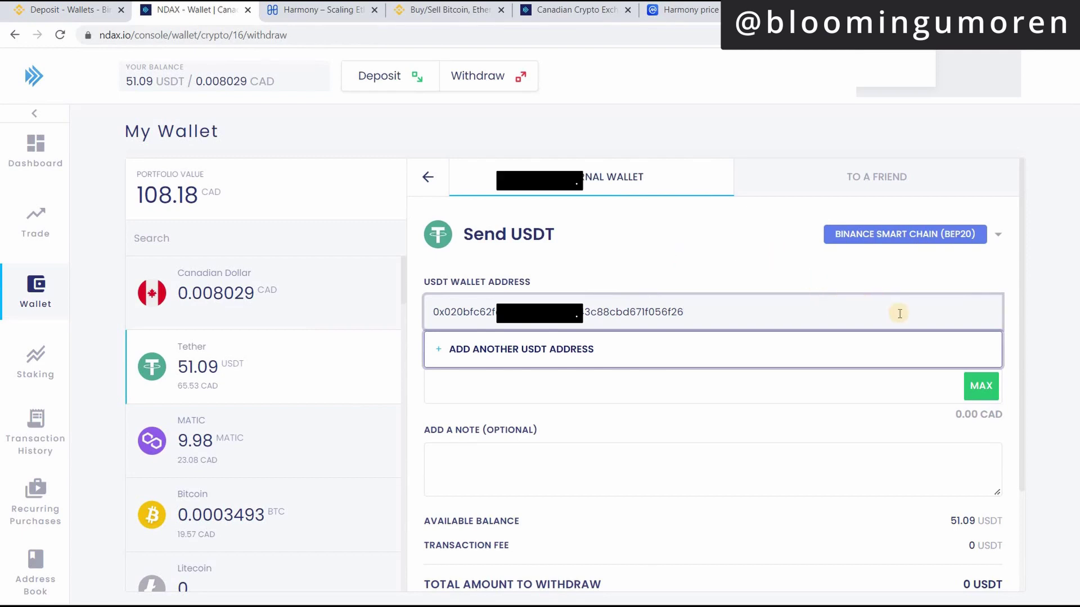
scroll(911, 349, down, 2)
click(982, 258)
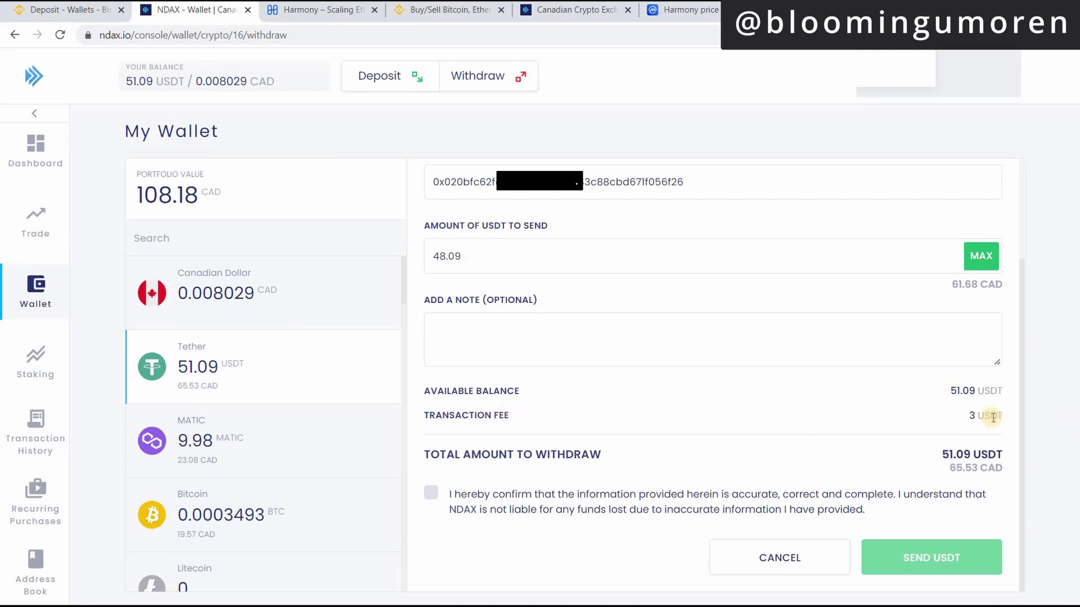
click(434, 495)
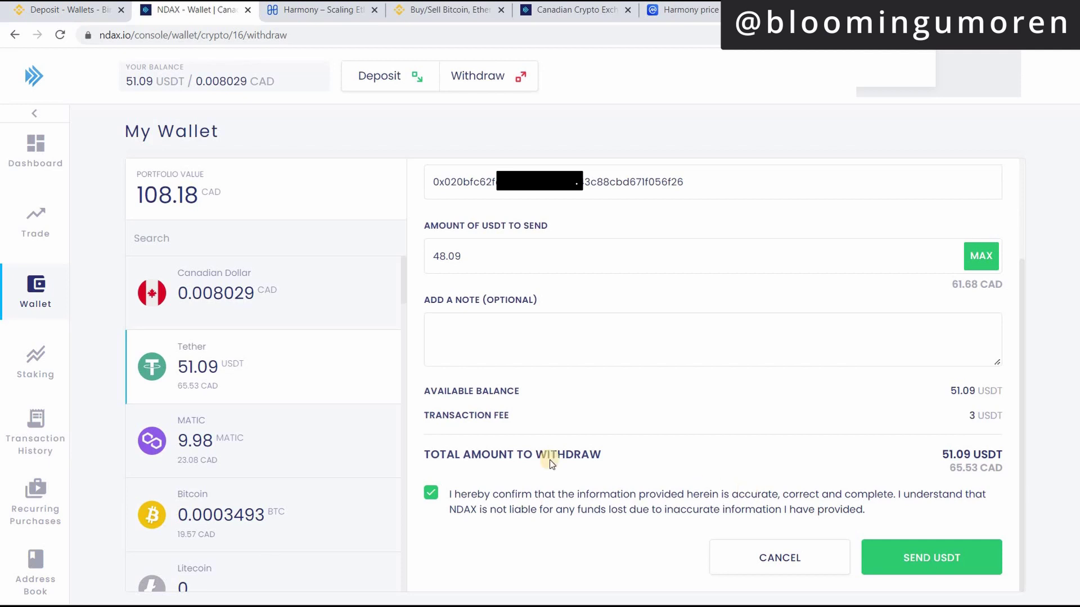
click(919, 560)
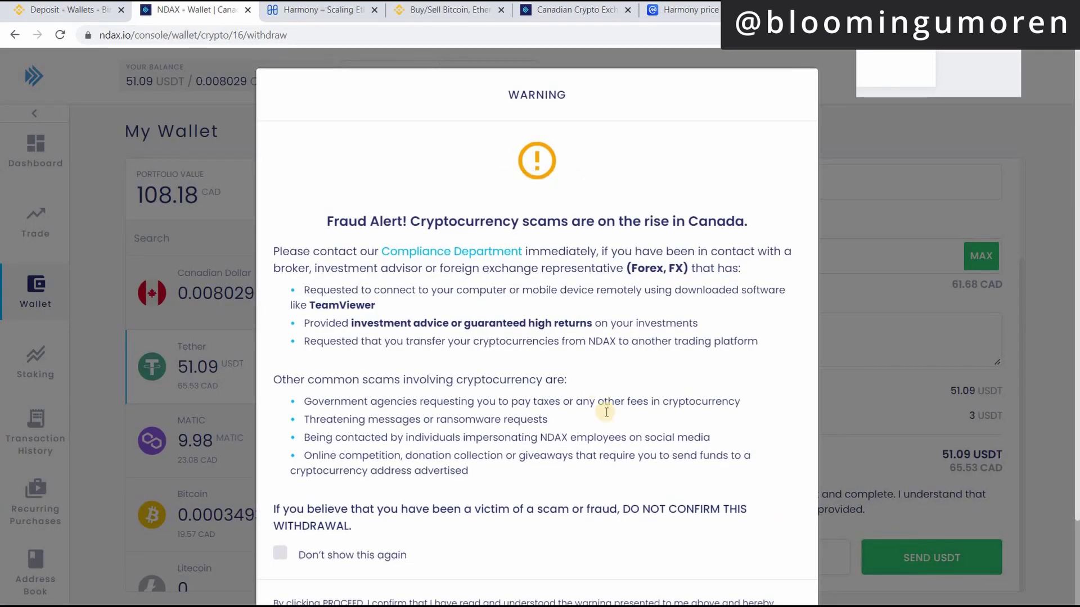
Step: Proceed past the fraud warning and enter the two-factor authentication code
scroll(606, 412, down, 2)
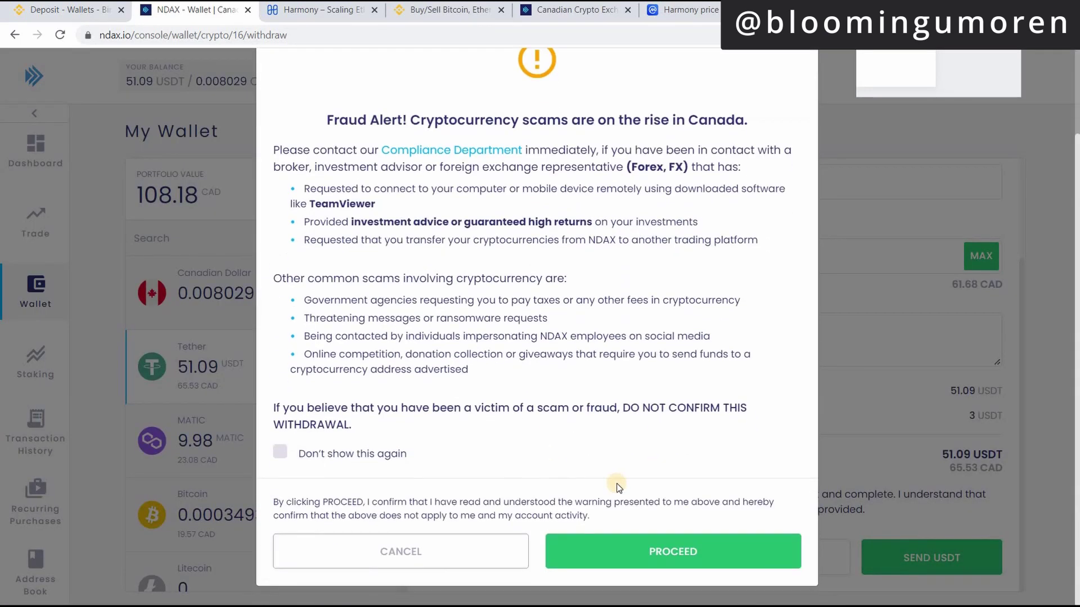
click(718, 553)
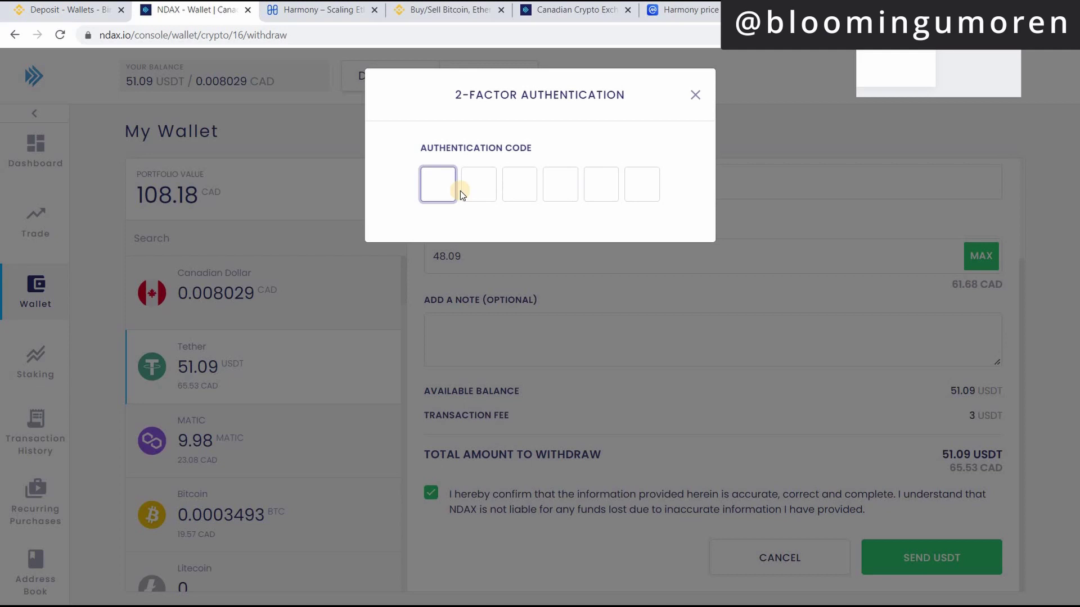
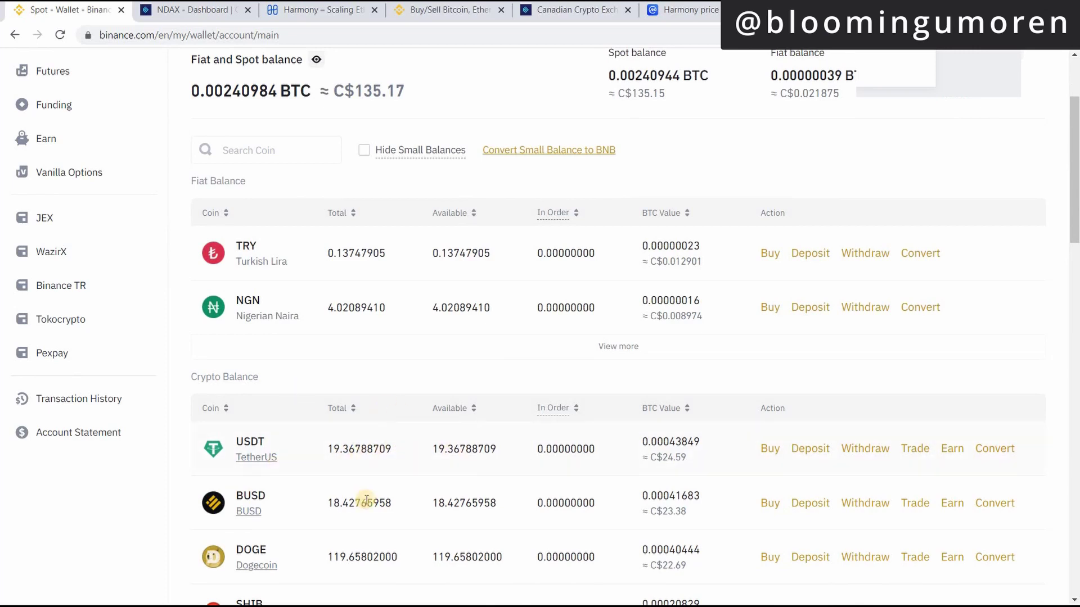
Step: Check the Deposit Successful notice and the Spot wallet's 67.45788709 USDT balance
scroll(366, 502, up, 3)
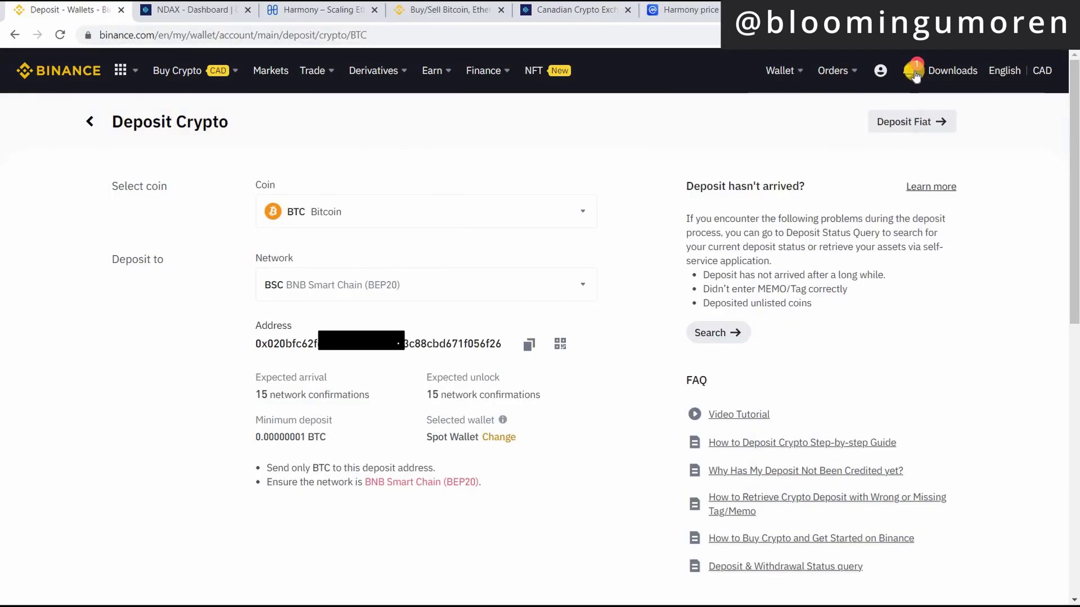
mouse_move(913, 72)
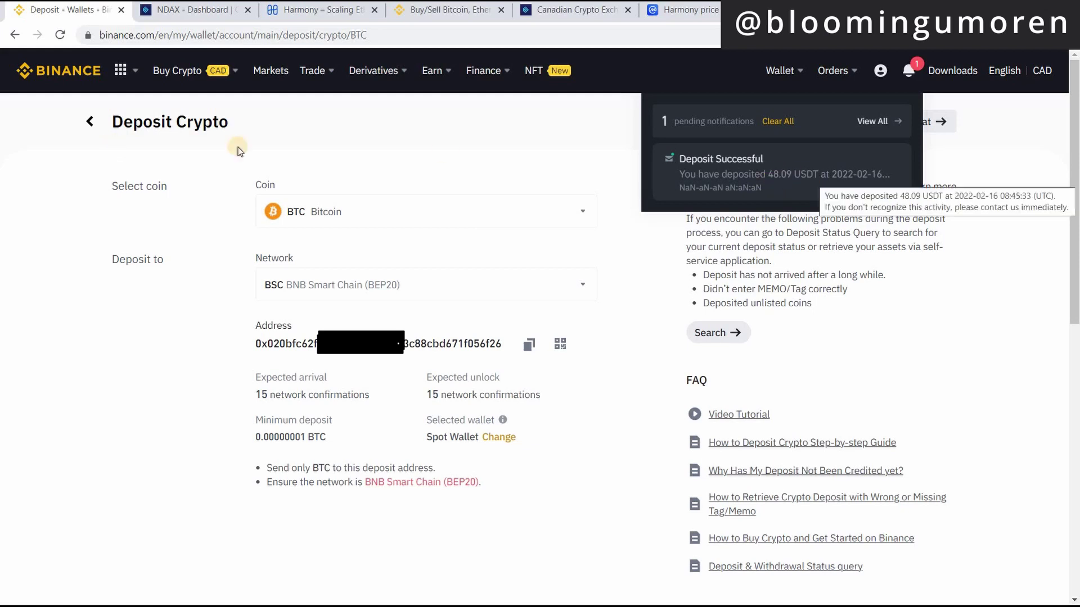
mouse_move(779, 85)
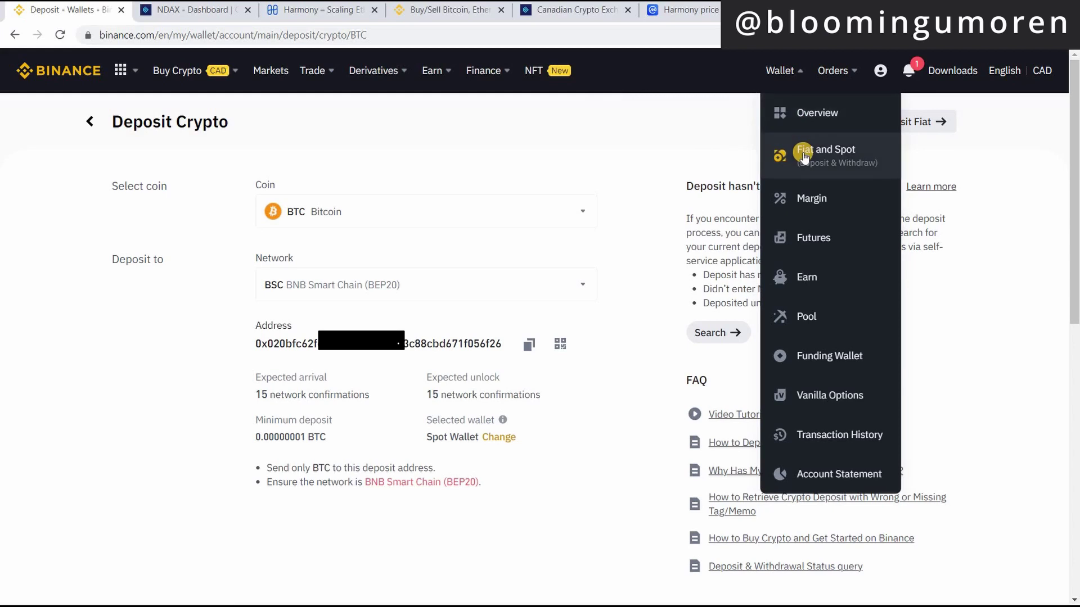
click(805, 157)
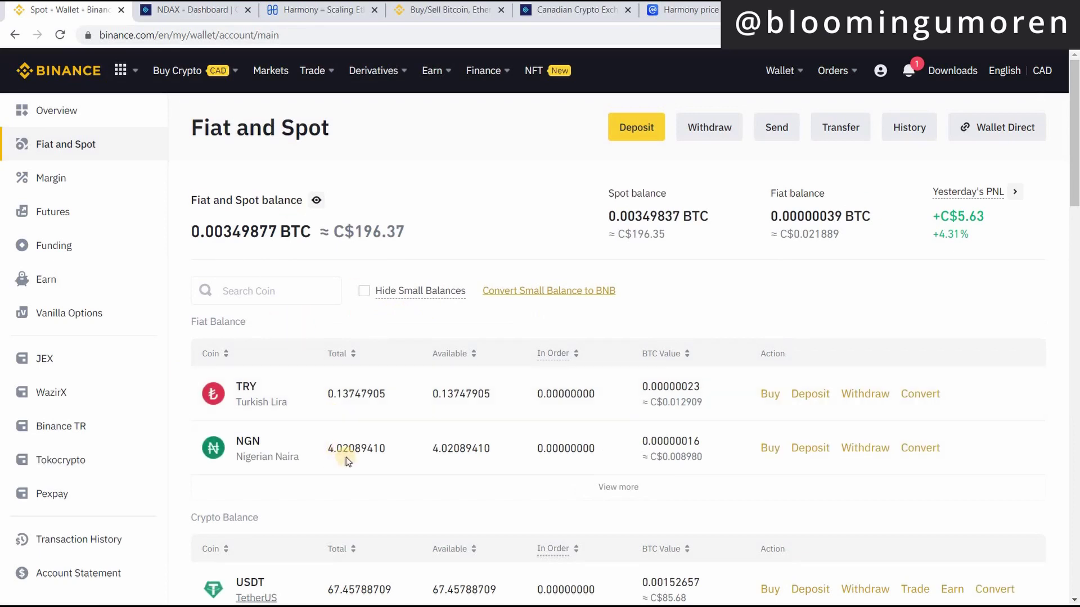
scroll(277, 457, down, 3)
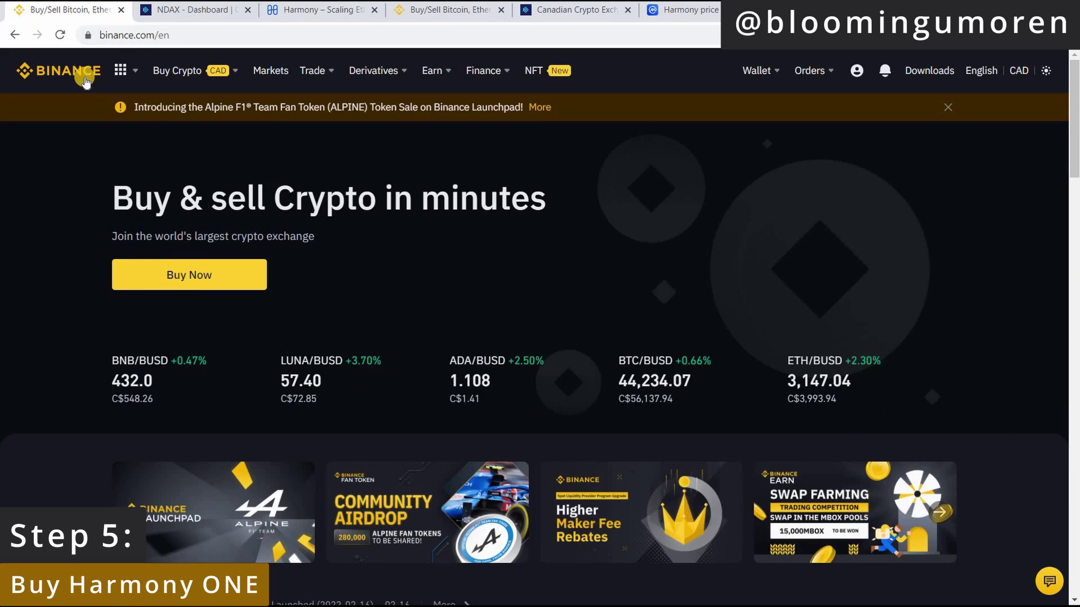
Step: Search the spot markets for 'one' and open trading for the ONE/USDT pair
click(274, 71)
click(337, 319)
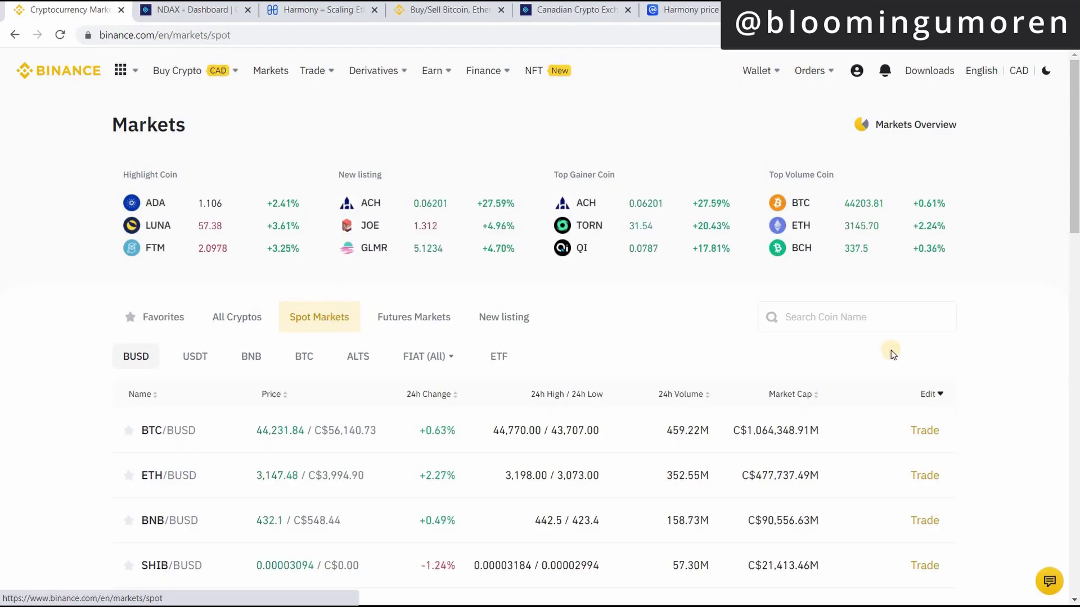
click(833, 318)
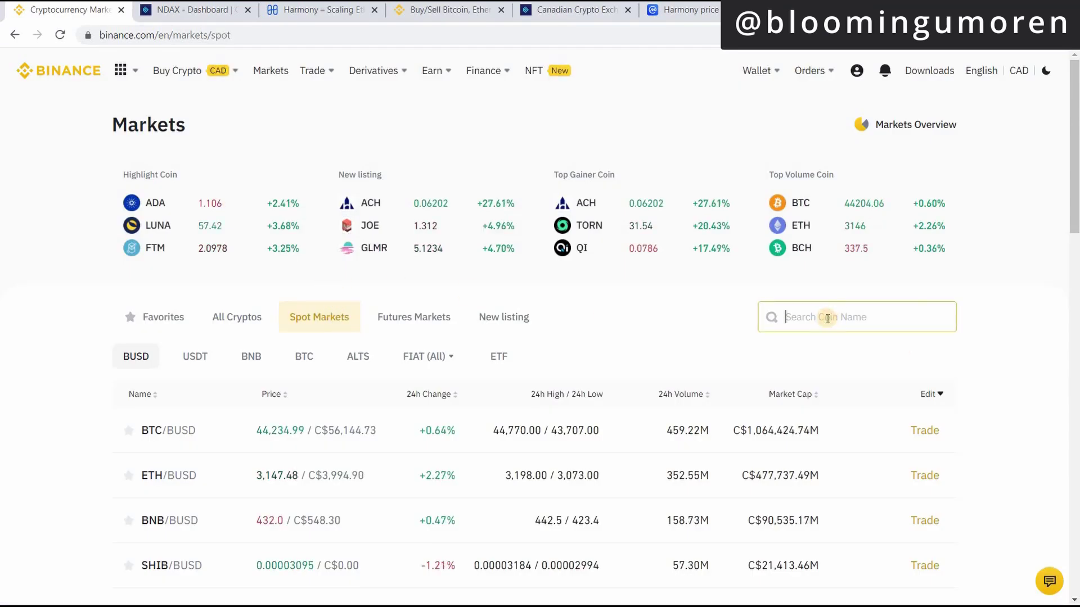
text(one)
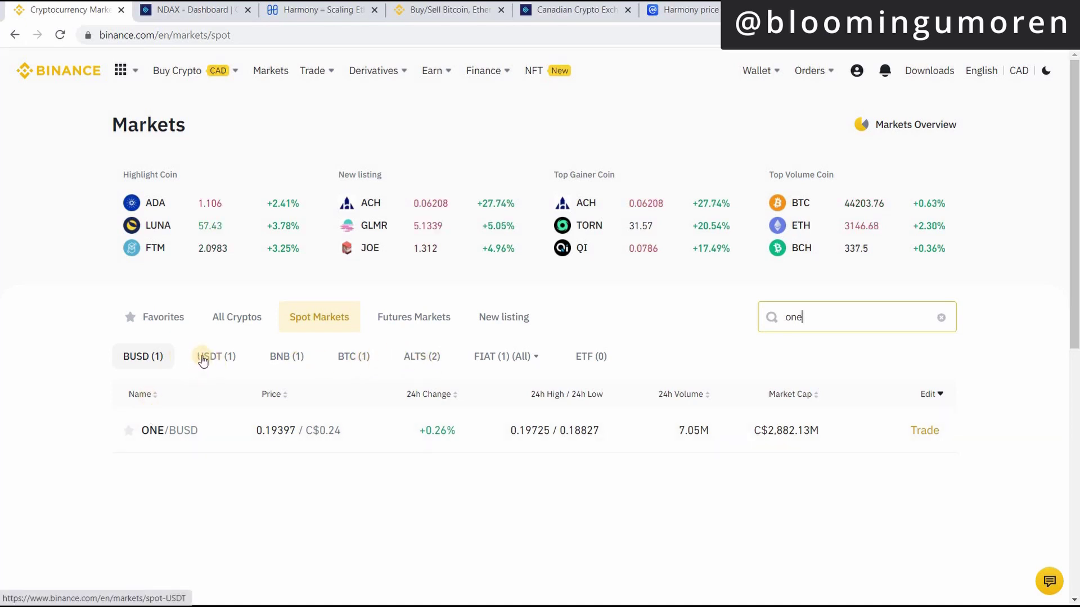
click(219, 360)
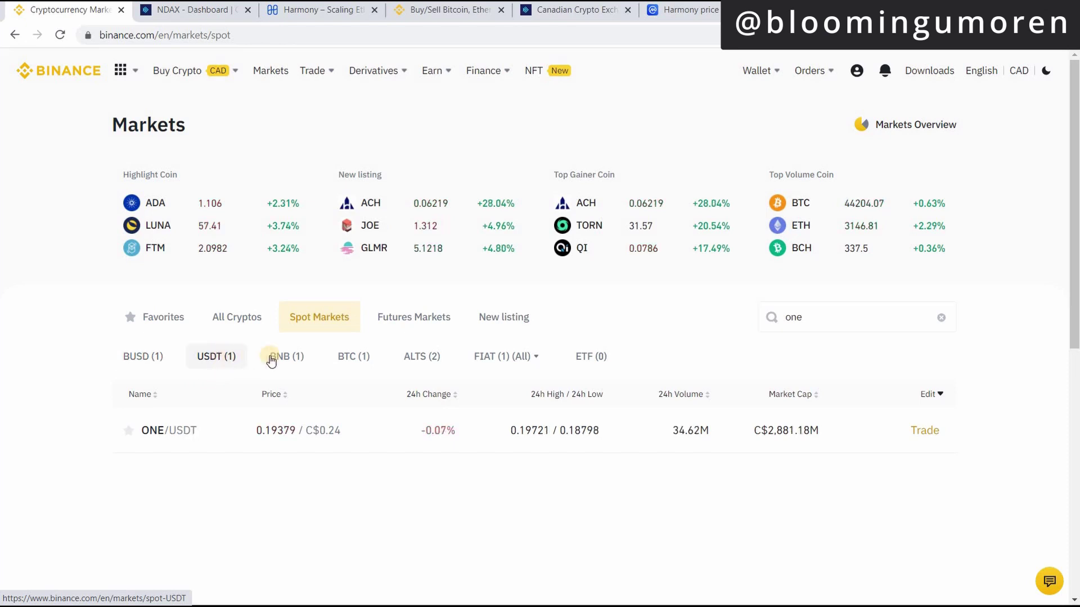
click(929, 432)
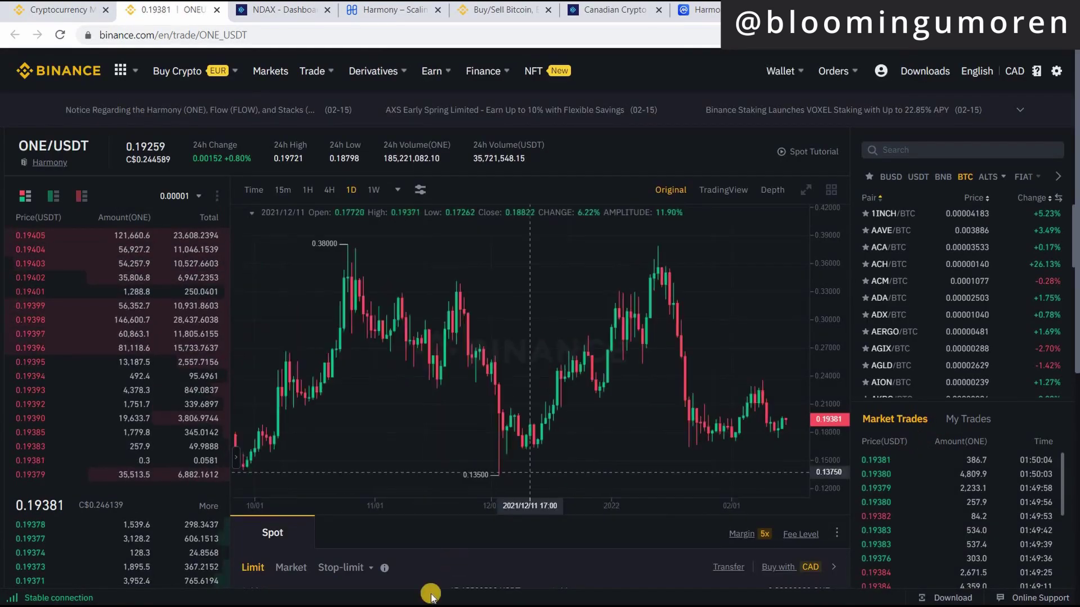
Step: Place a market buy of ONE with the full 67.445018 USDT balance, getting 348 ONE
scroll(446, 553, down, 7)
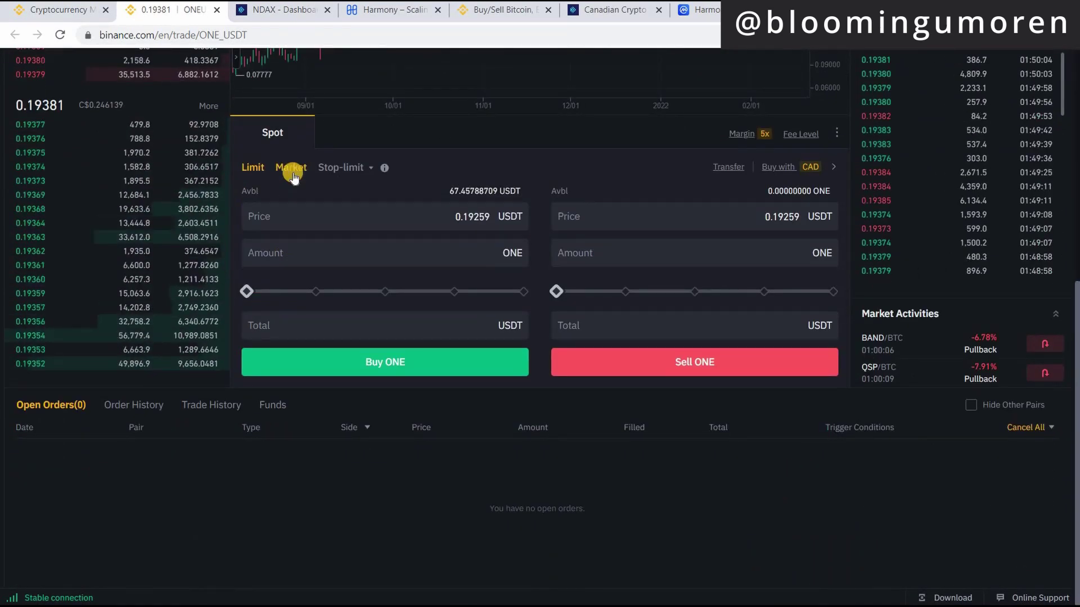
click(292, 169)
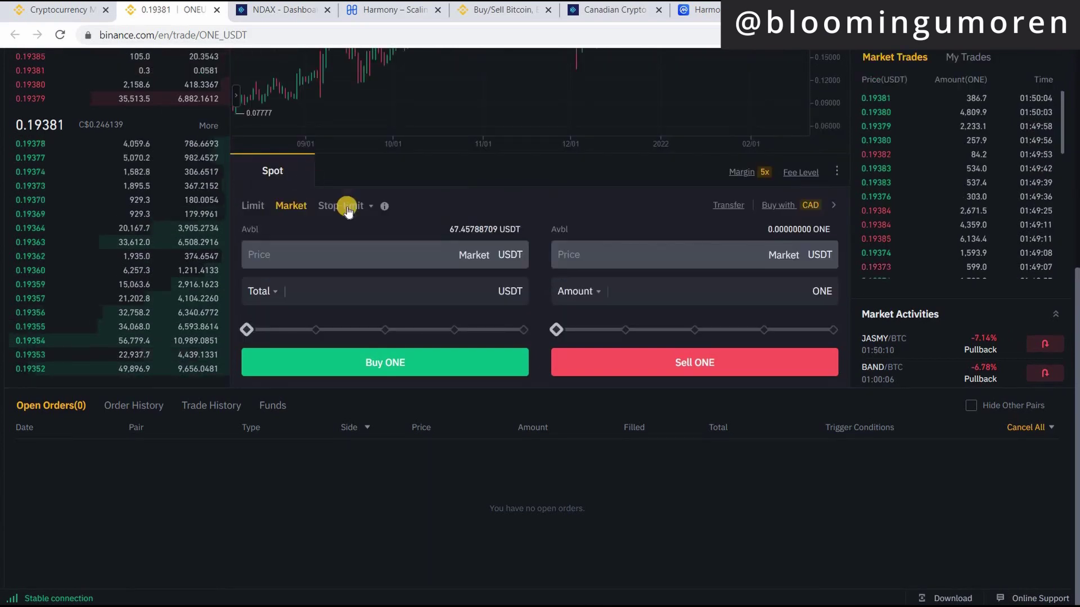
drag(266, 336, 499, 331)
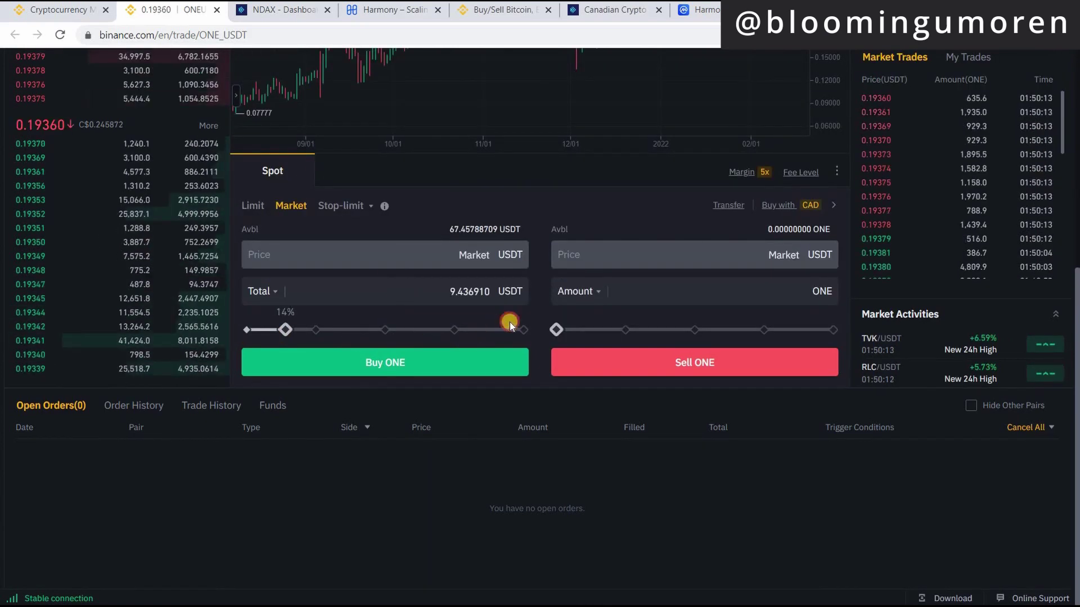
click(527, 330)
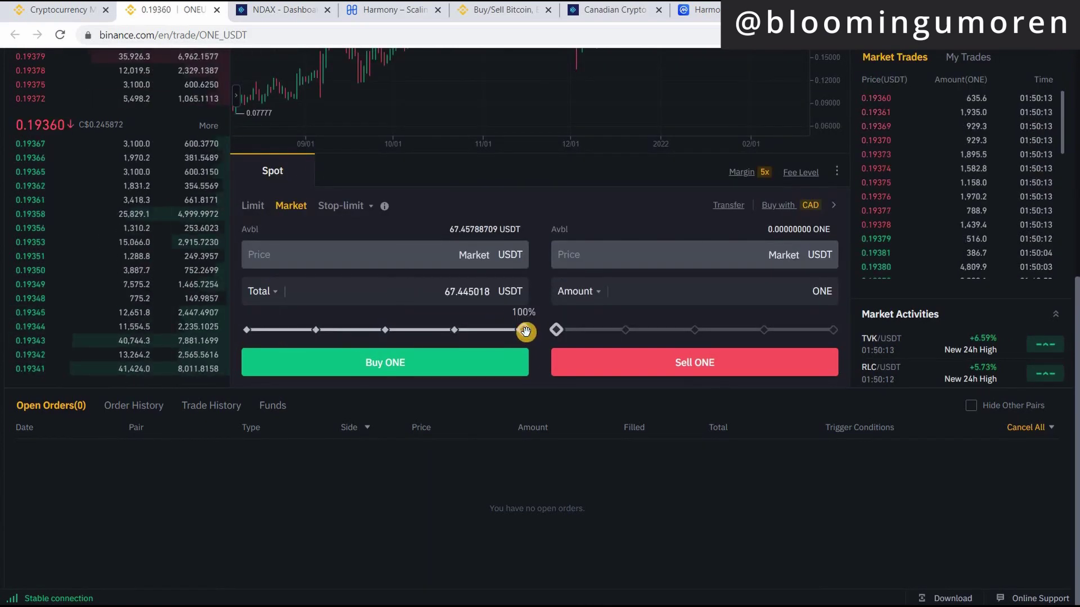
click(417, 363)
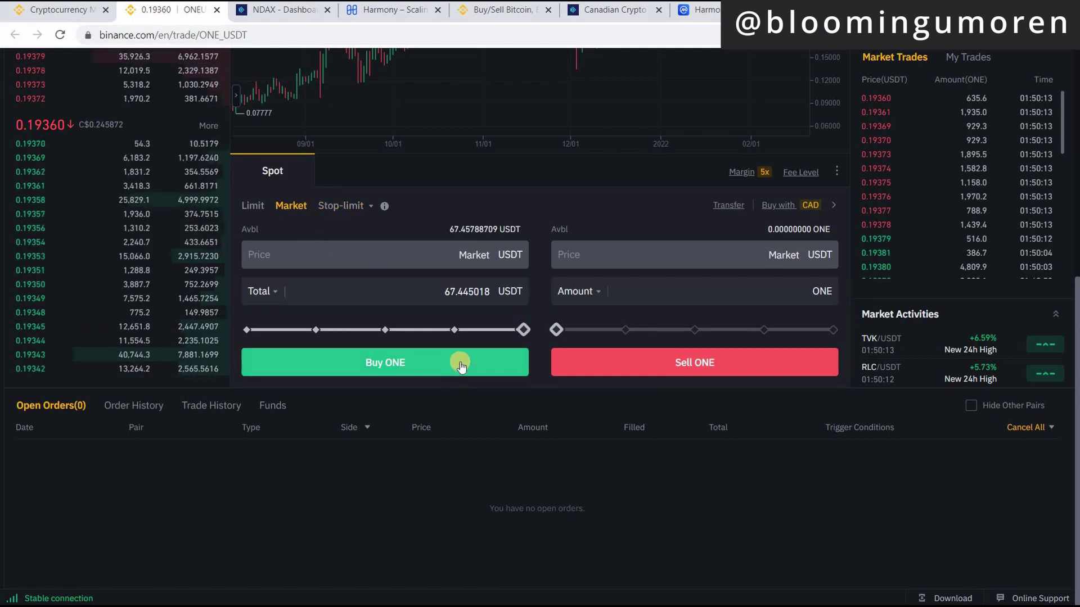
click(535, 336)
click(443, 336)
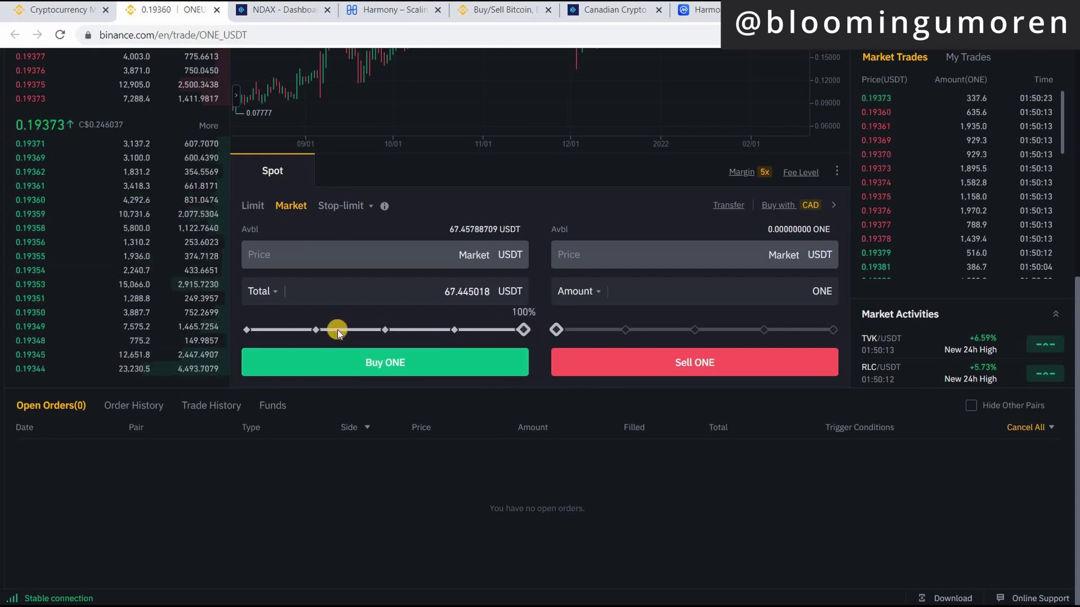
click(315, 329)
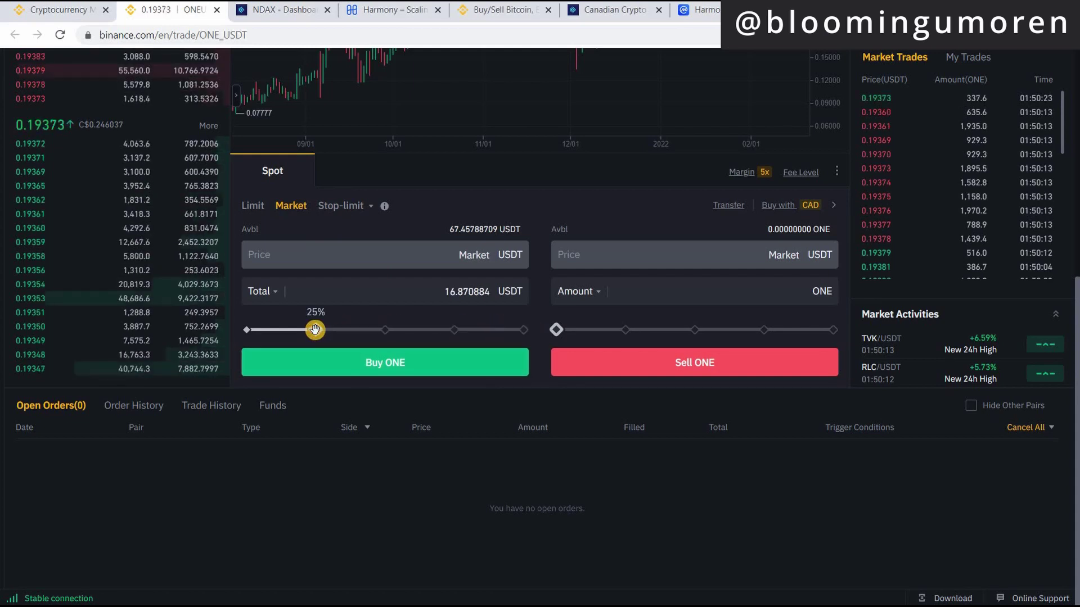
click(384, 331)
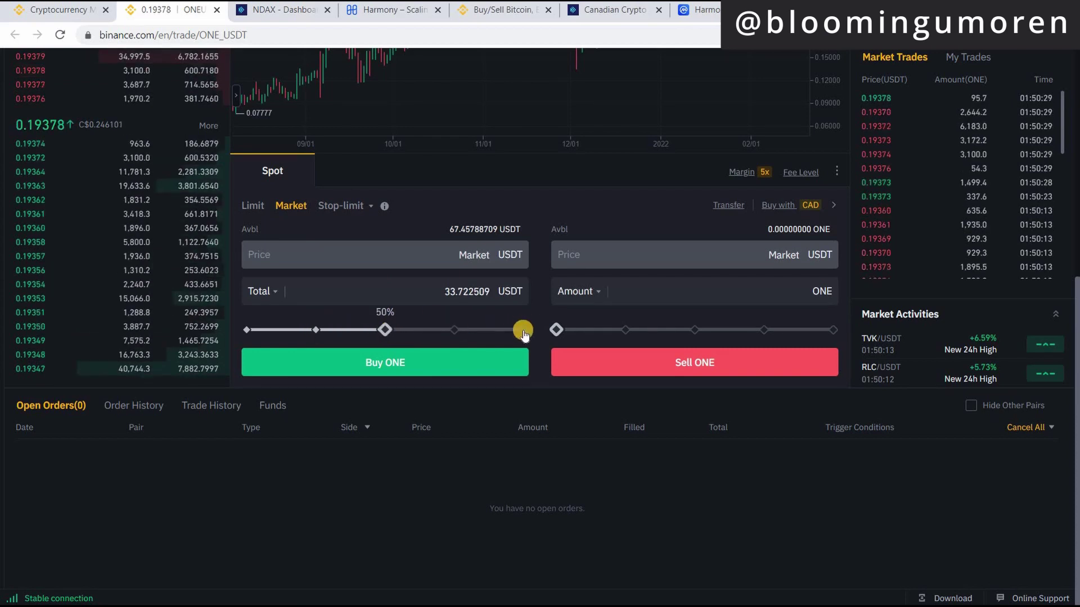
click(523, 331)
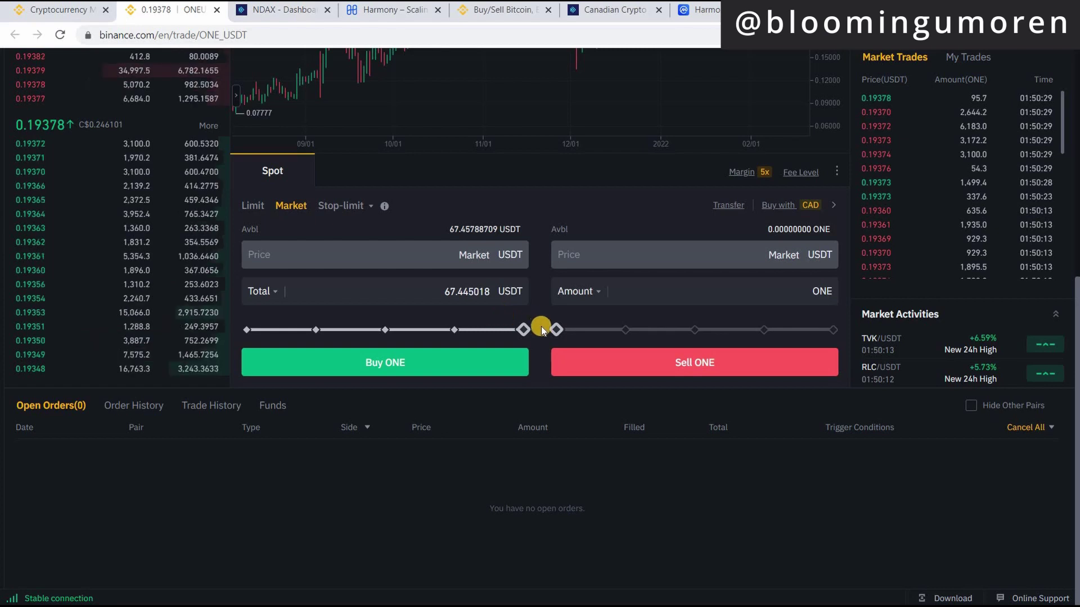
scroll(415, 366, up, 1)
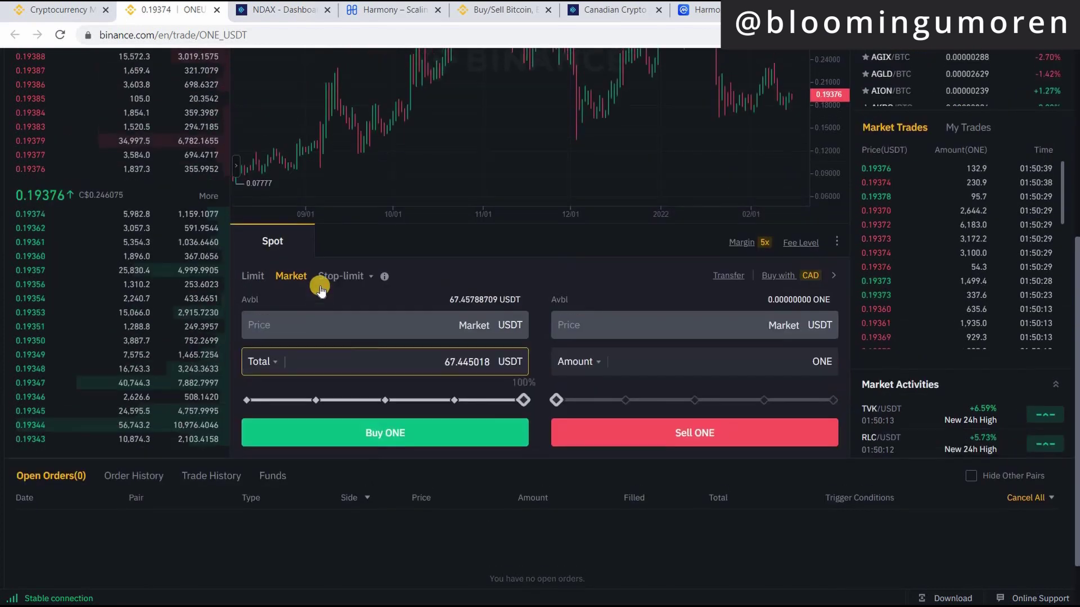
click(412, 441)
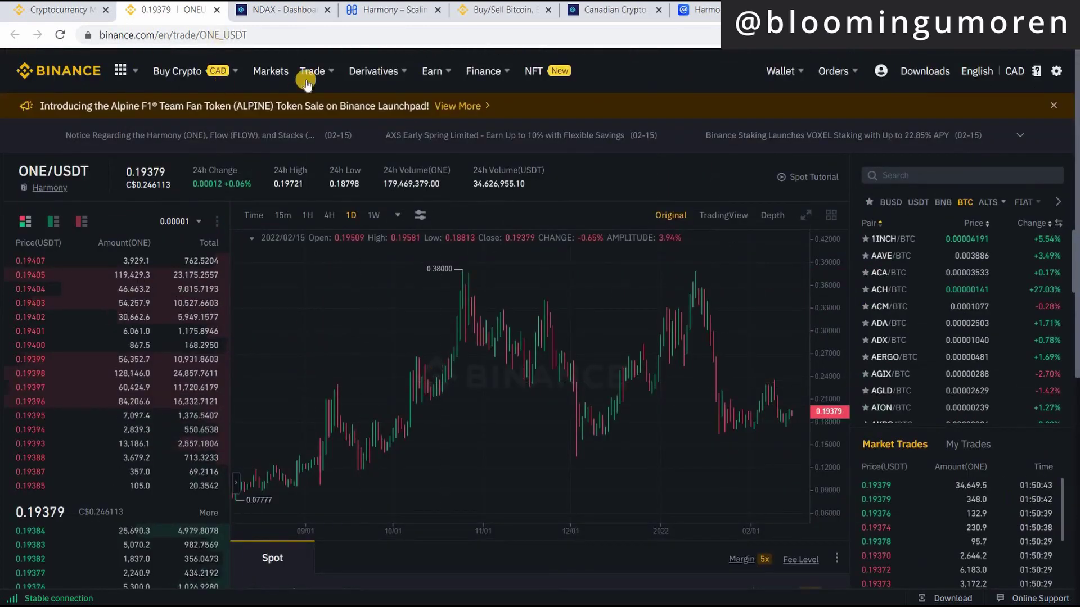
Step: View the Fiat and Spot crypto balance showing 348 ONE
mouse_move(782, 71)
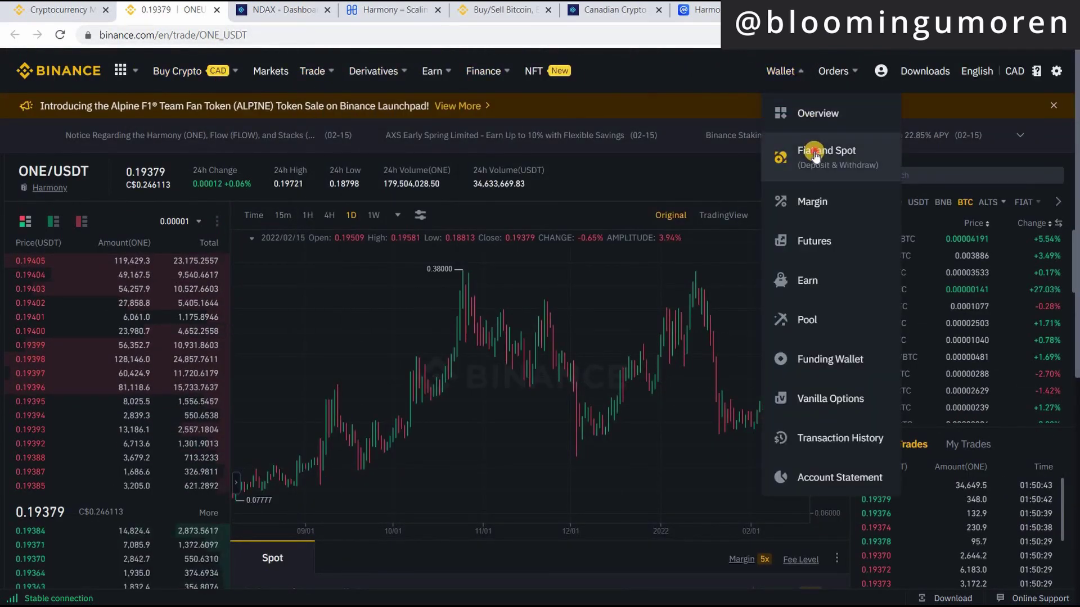
click(809, 151)
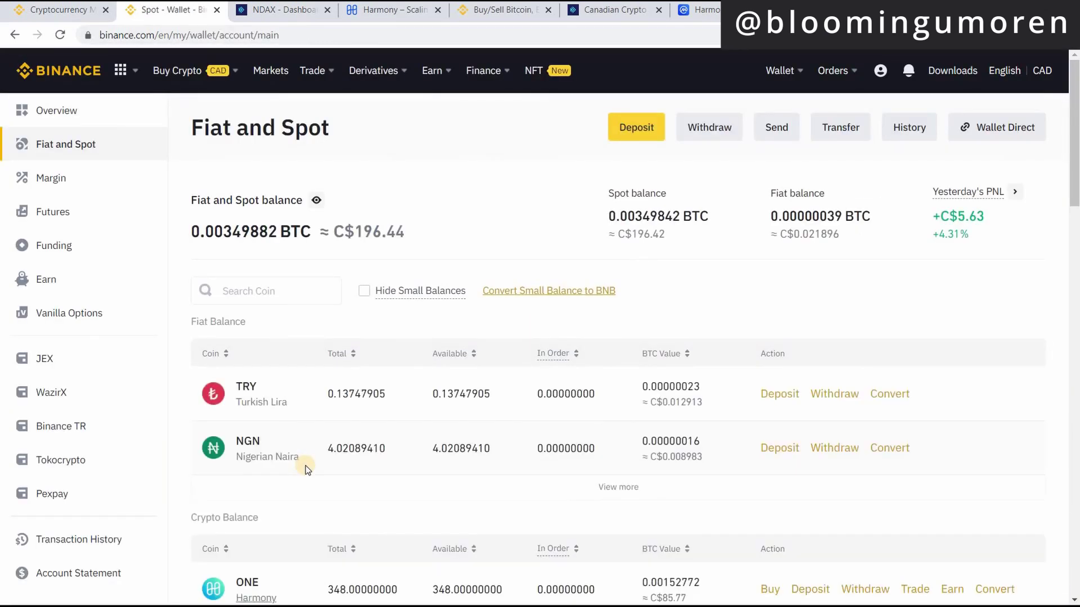
scroll(306, 466, down, 3)
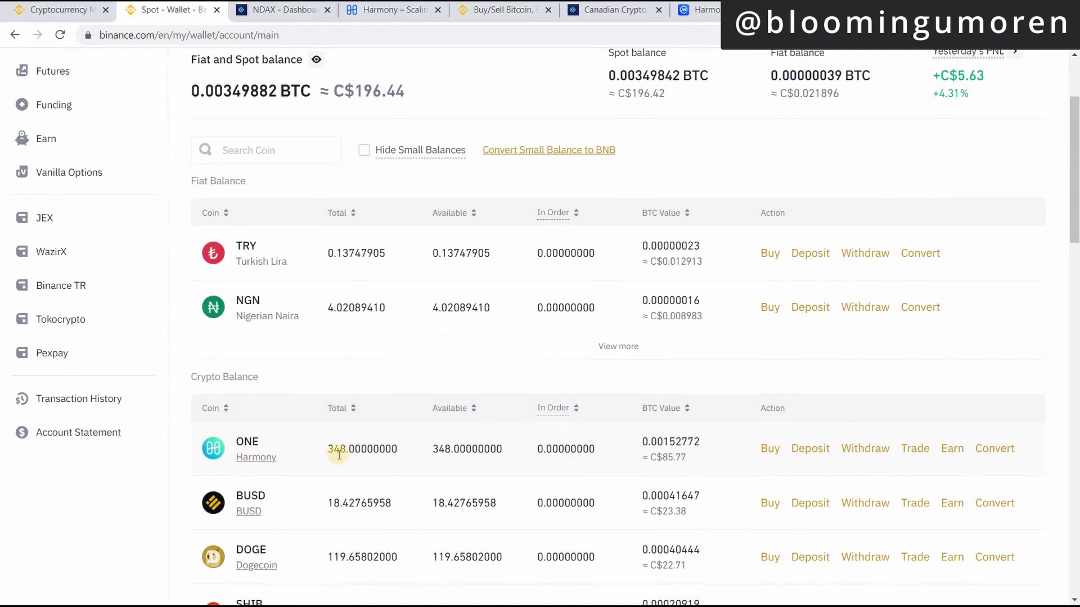